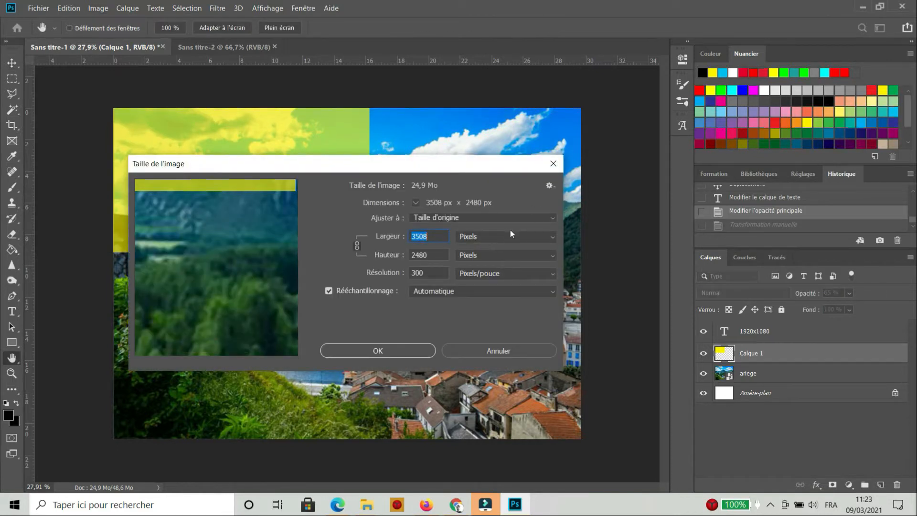
- Close the image size dialog, switch to Edge and review the article's pixel definitions for 720p, 1080p and 1080i
left_click(552, 165)
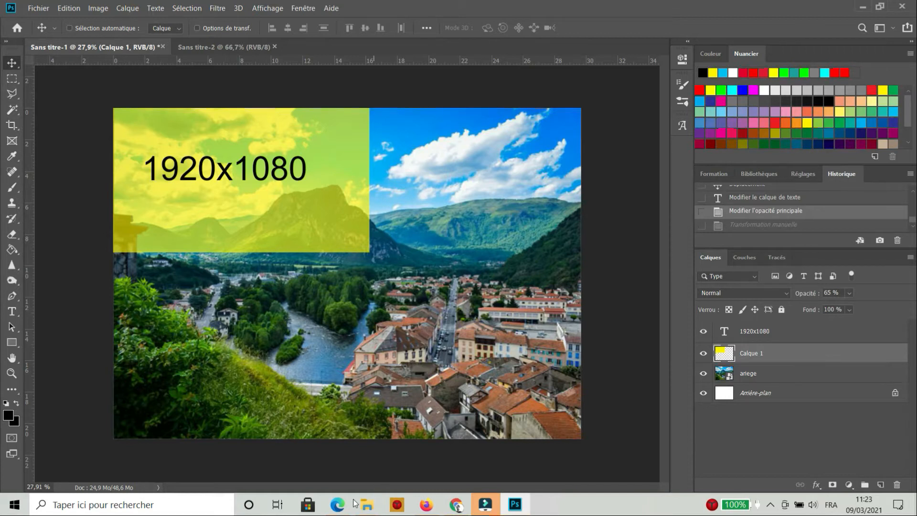
left_click(337, 504)
scroll(360, 303, "up", 3)
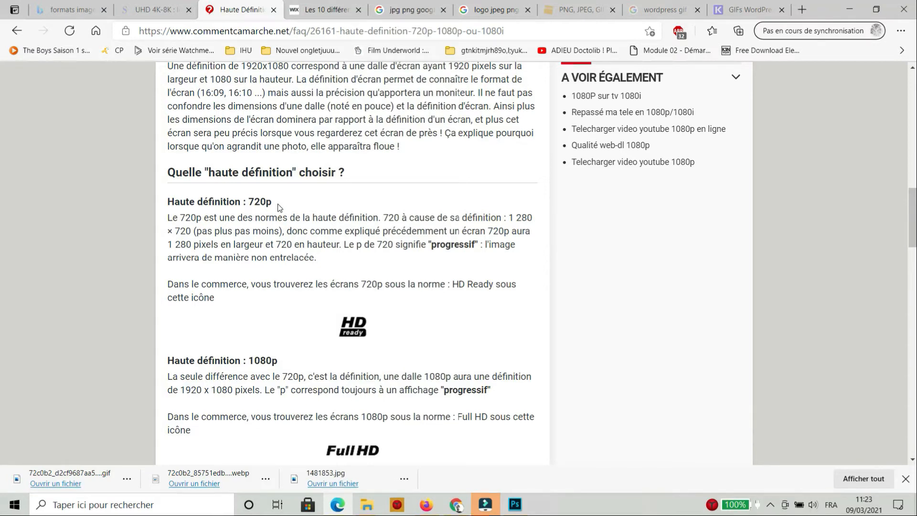
double_click(523, 217)
double_click(184, 231)
scroll(327, 270, "down", 3)
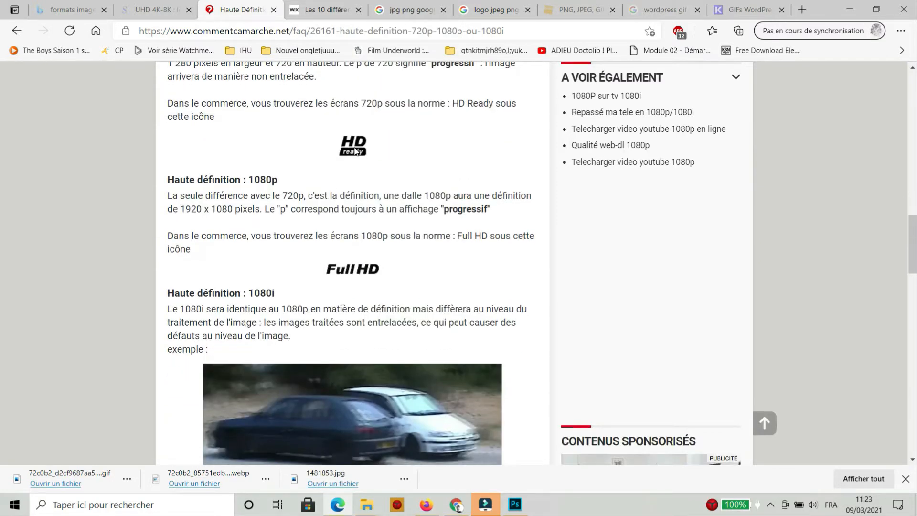
scroll(303, 270, "down", 2)
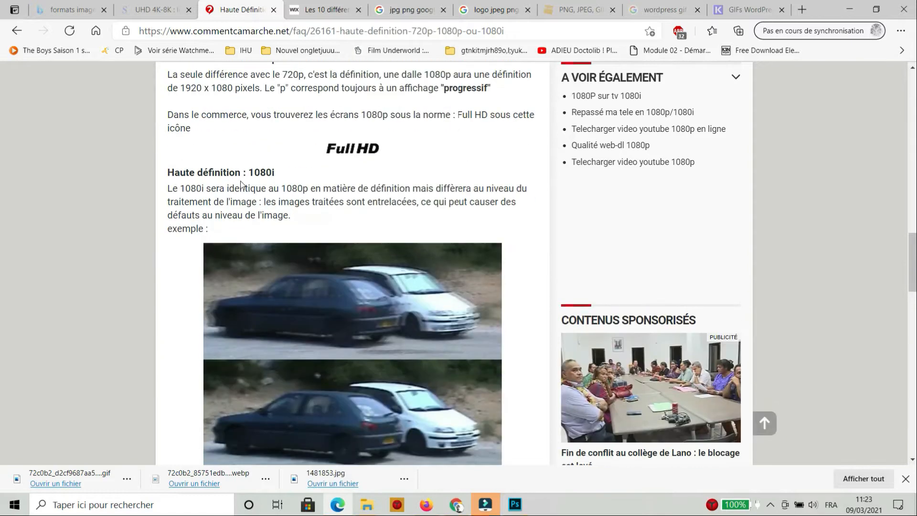
scroll(315, 177, "up", 1)
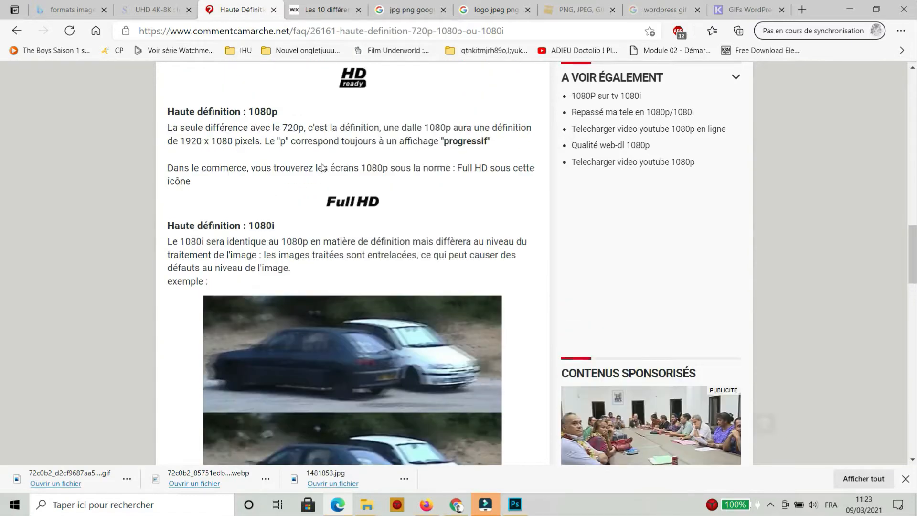
left_click_drag(255, 149, 182, 153)
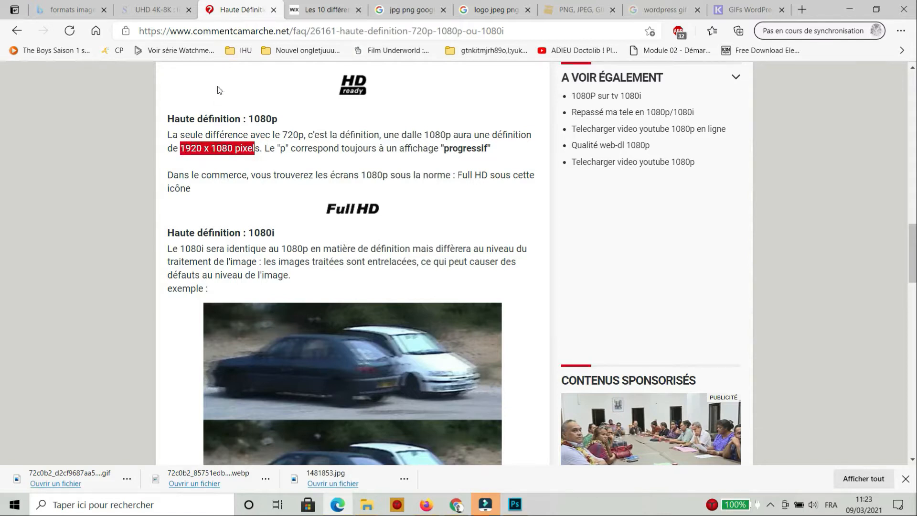
- Switch back to Photoshop and scale the ariege layer to about 58.94 %, matching the yellow rectangle's width
left_click(515, 504)
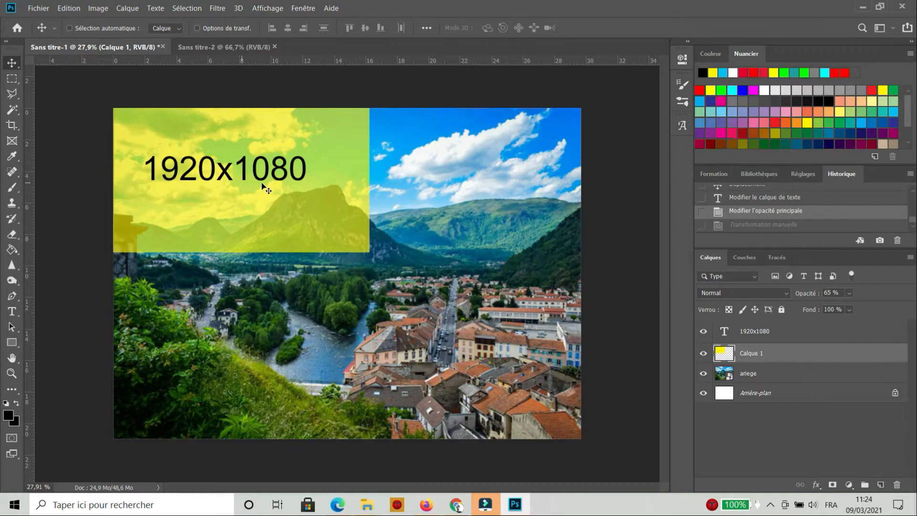
left_click(754, 373)
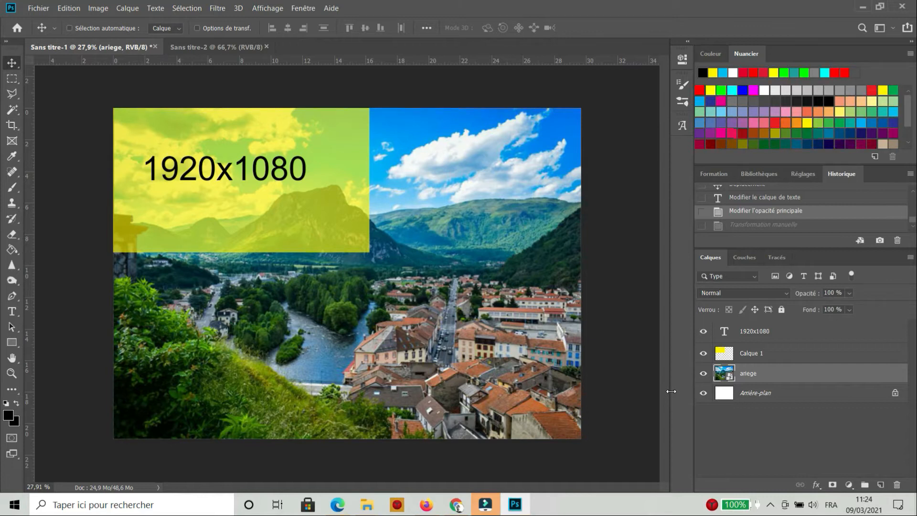
key("ctrl+t")
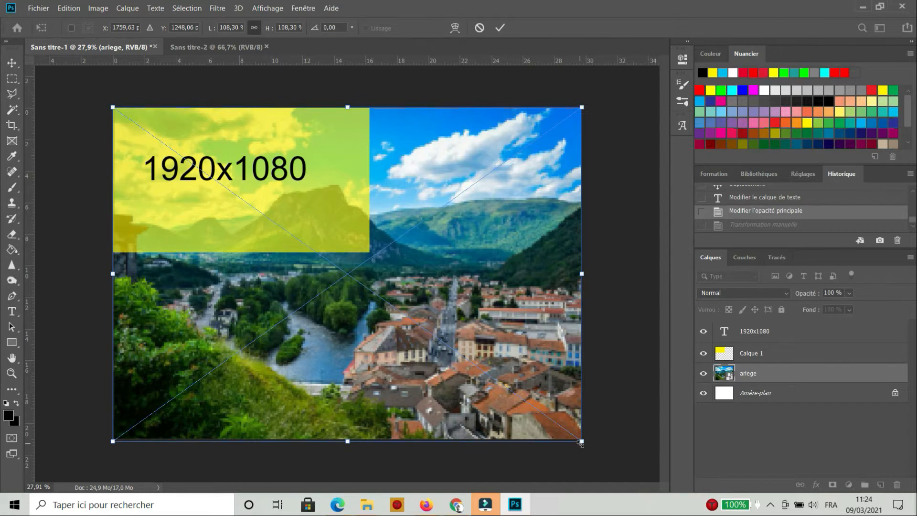
left_click_drag(581, 442, 403, 240)
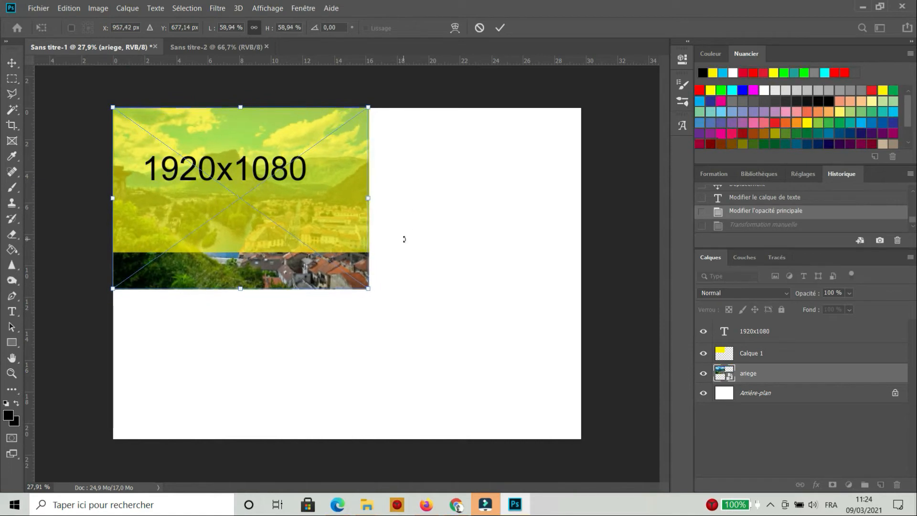
key("Return")
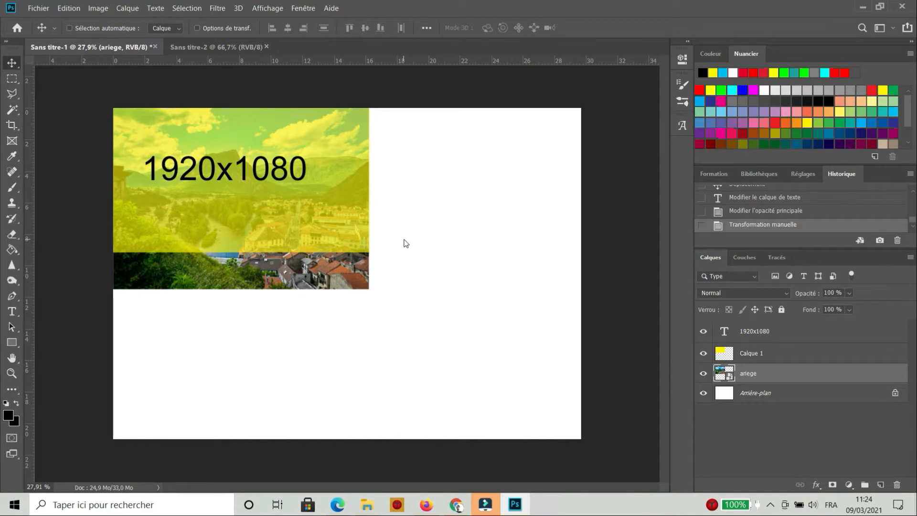
- Shrink the ariege layer to about 23.33 %, inside the yellow 1920x1080 rectangle
key("ctrl+t")
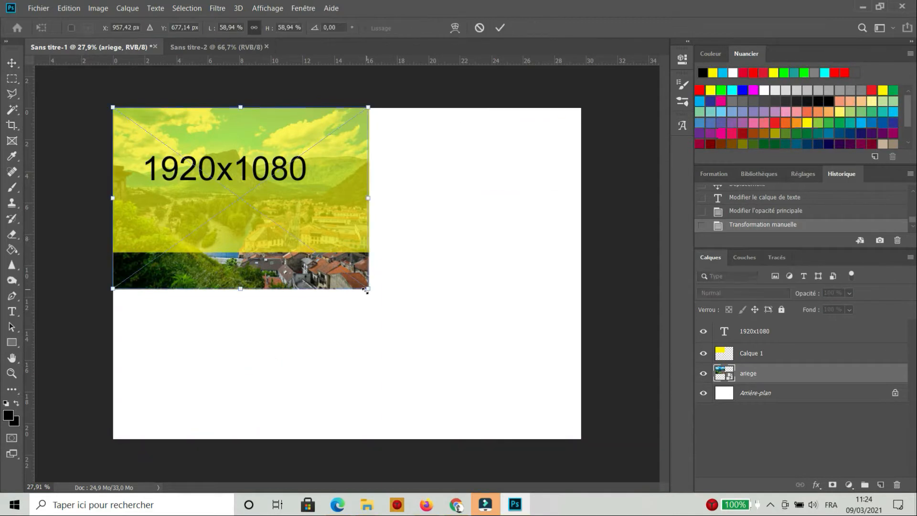
left_click_drag(353, 277, 179, 155)
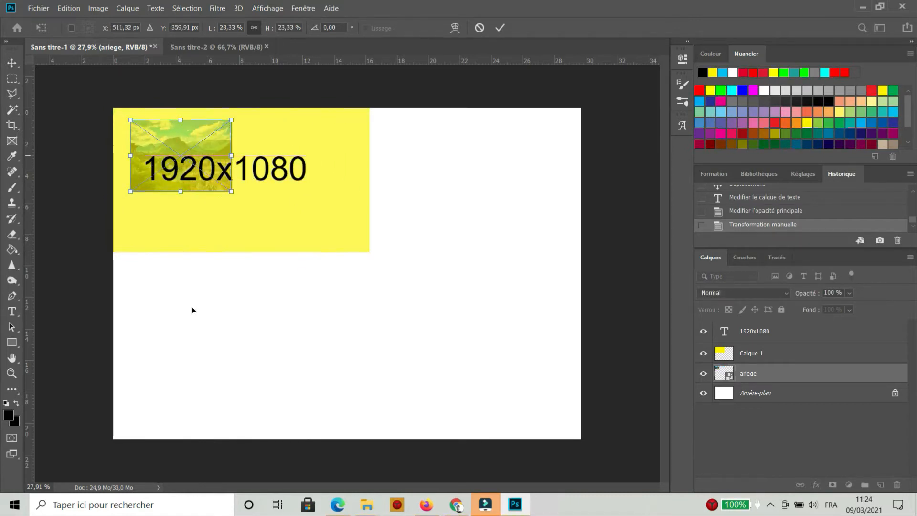
key("Return")
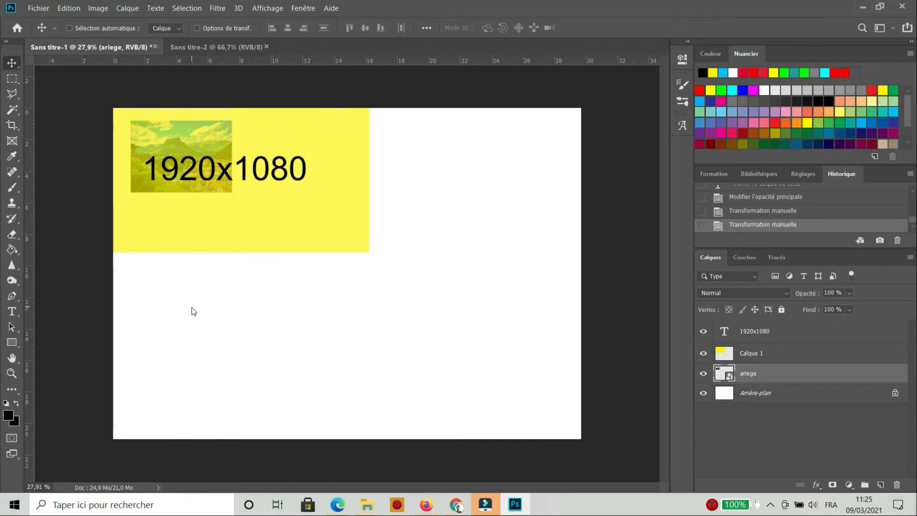
left_click(557, 175)
left_click(120, 173)
left_click(564, 194)
left_click(517, 139)
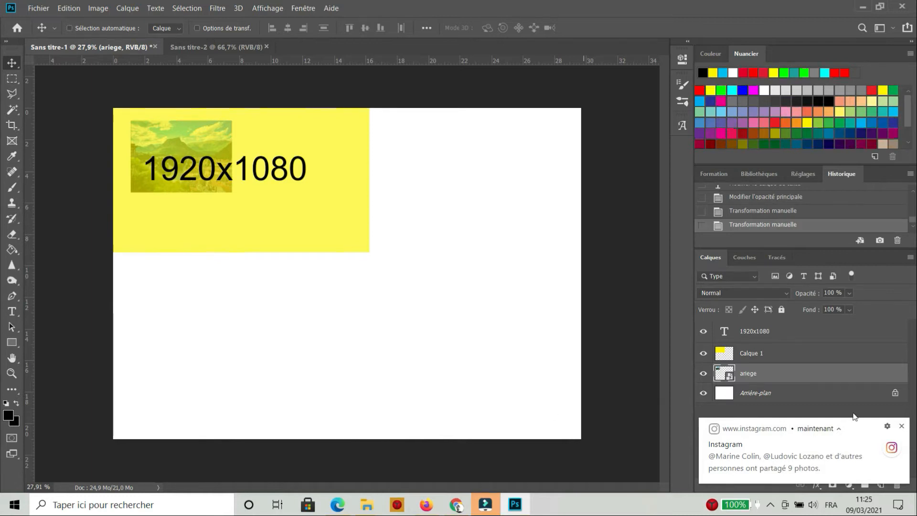
left_click(902, 425)
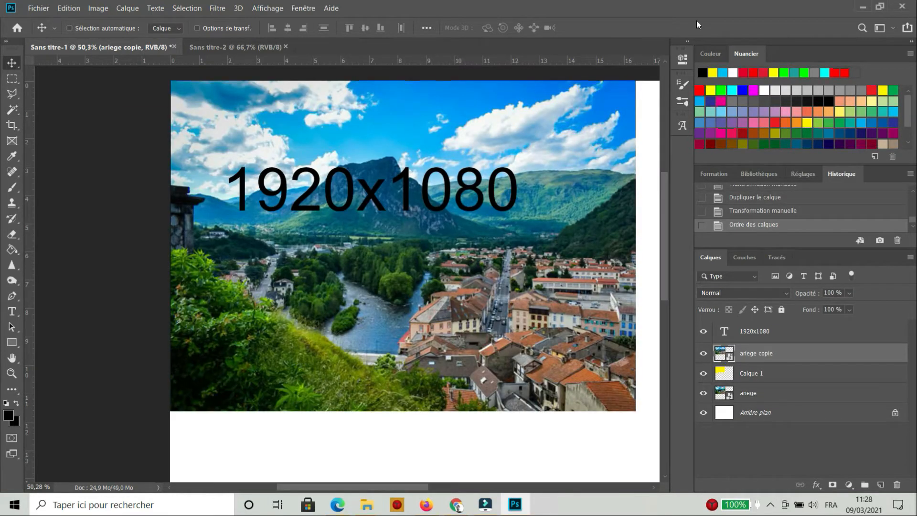
- Hide the 1920x1080 text layer and scale the ariege copie layer down to about 6.49 % in the canvas's upper-left corner
left_click(703, 331)
key("ctrl")
key("ctrl+t")
left_click_drag(634, 409, 221, 115)
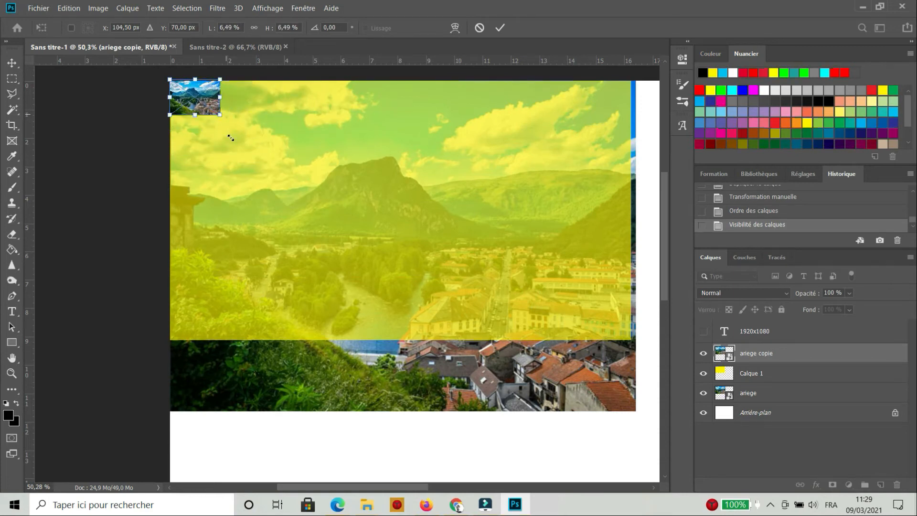
key("Return")
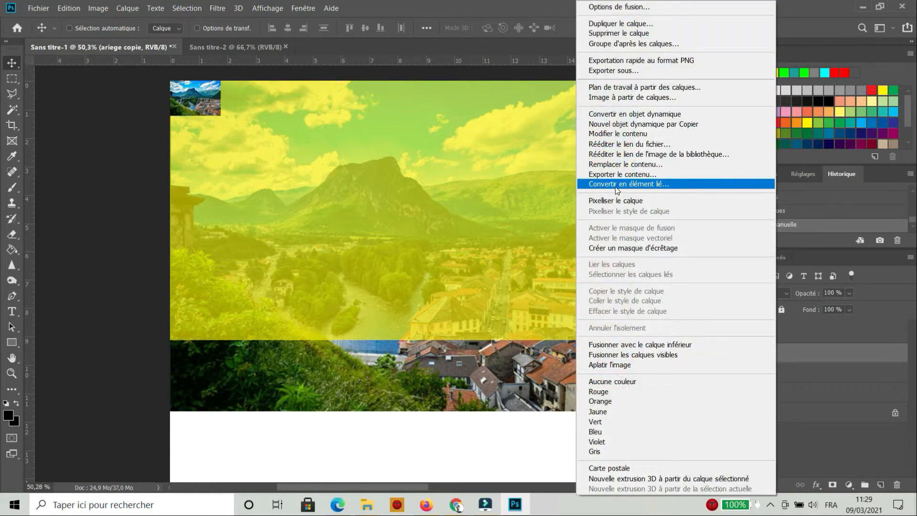
- Rasterize the ariege copie layer and enlarge it until it covers the ariege layer underneath
left_click(616, 200)
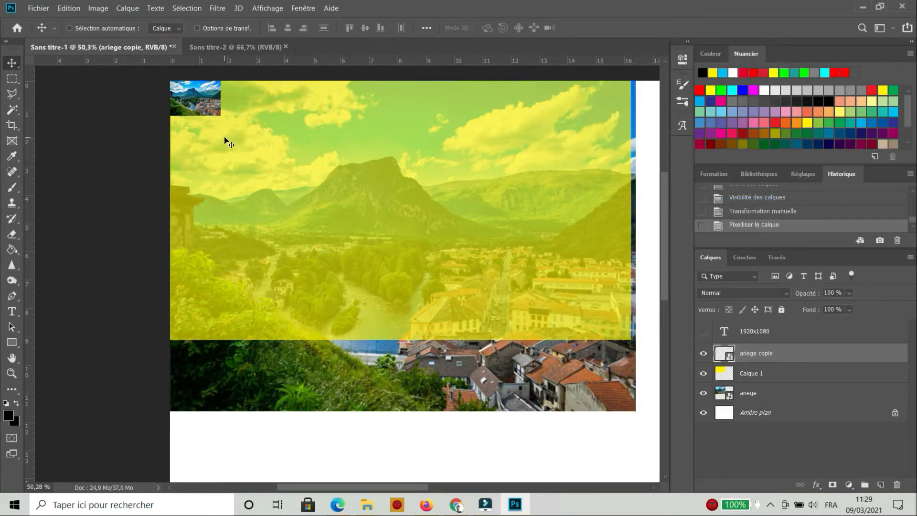
key("ctrl+t")
left_click_drag(219, 116, 645, 414)
key("Return")
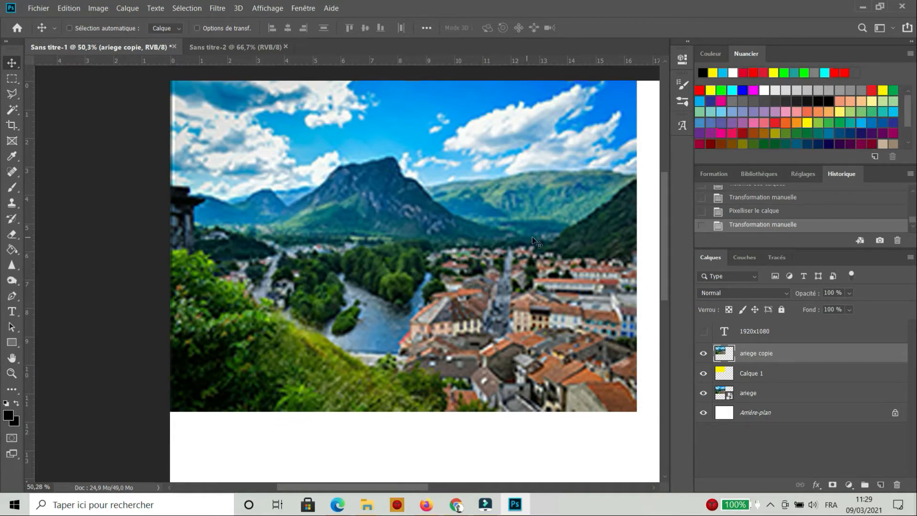
- Compare the sharpness of the village roofs in the rasterized copy and the original by toggling the ariege copie layer's visibility
scroll(576, 415, "up", 5)
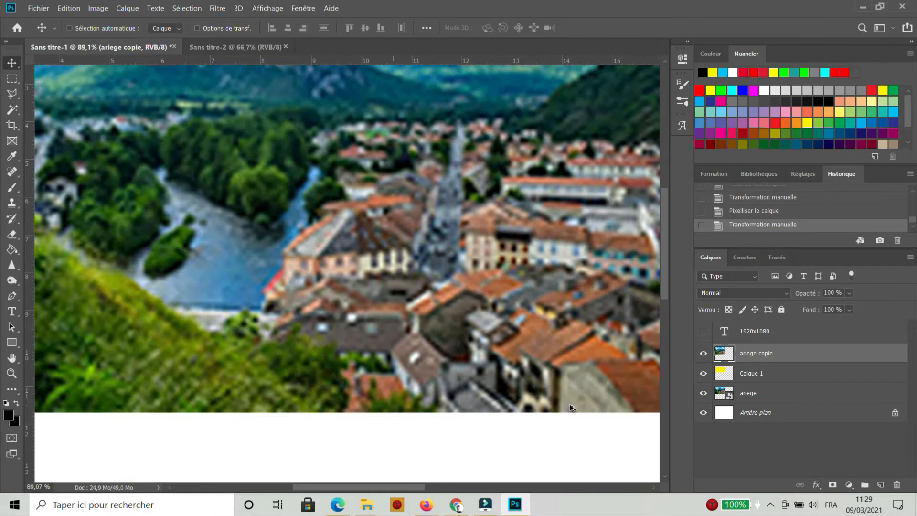
scroll(551, 358, "up", 1)
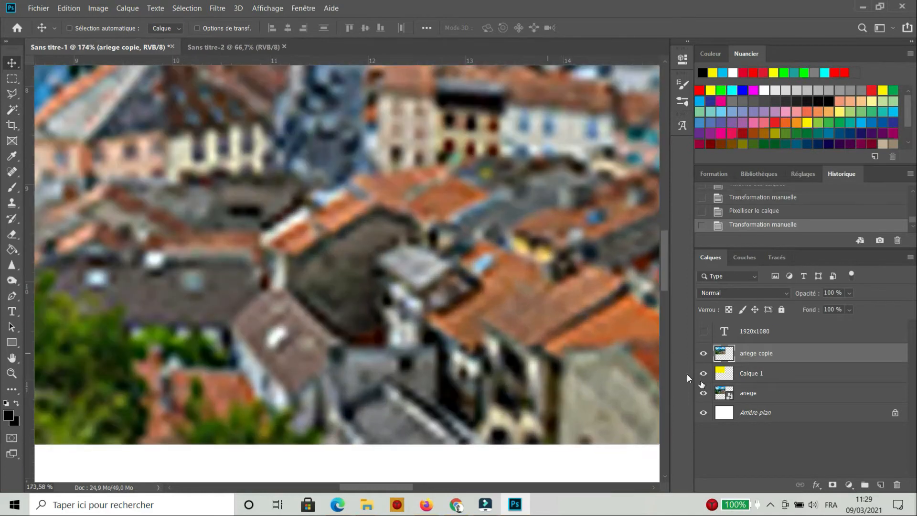
left_click(703, 354)
left_click(703, 353)
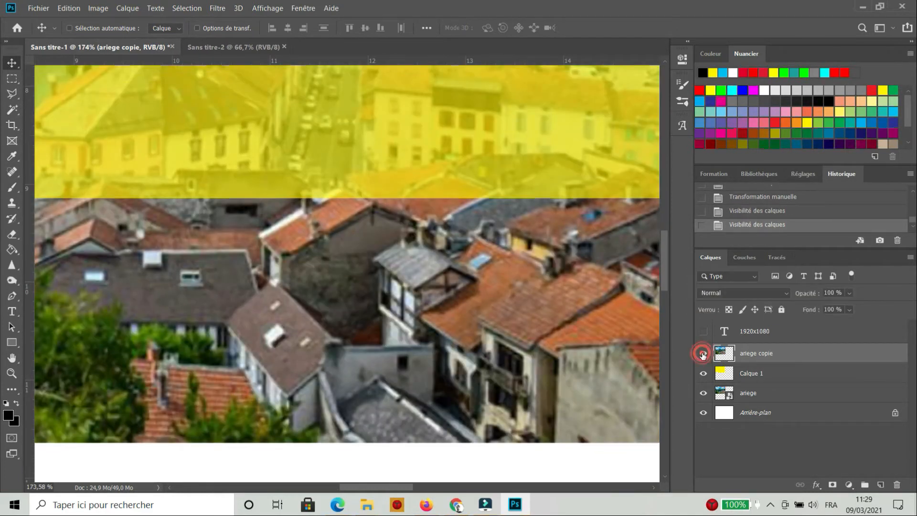
left_click(703, 353)
left_click(702, 354)
left_click(702, 353)
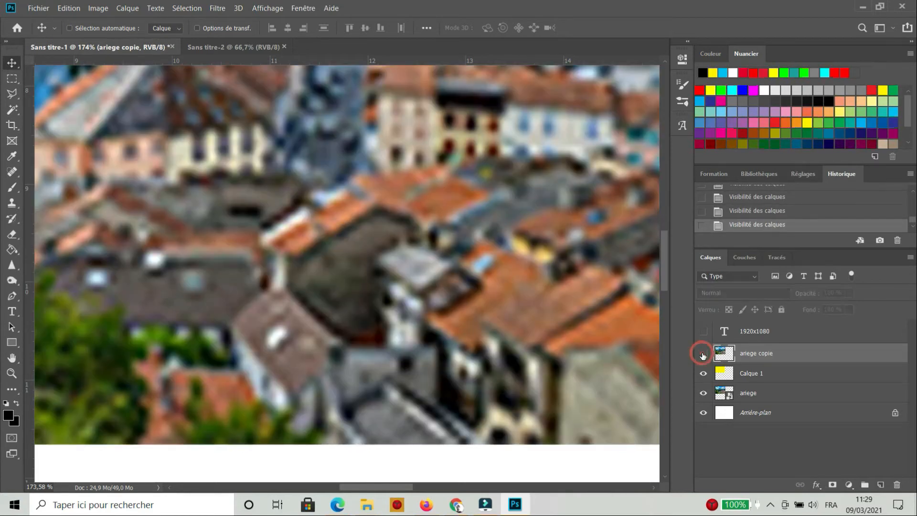
scroll(482, 320, "down", 5)
scroll(482, 320, "down", 4)
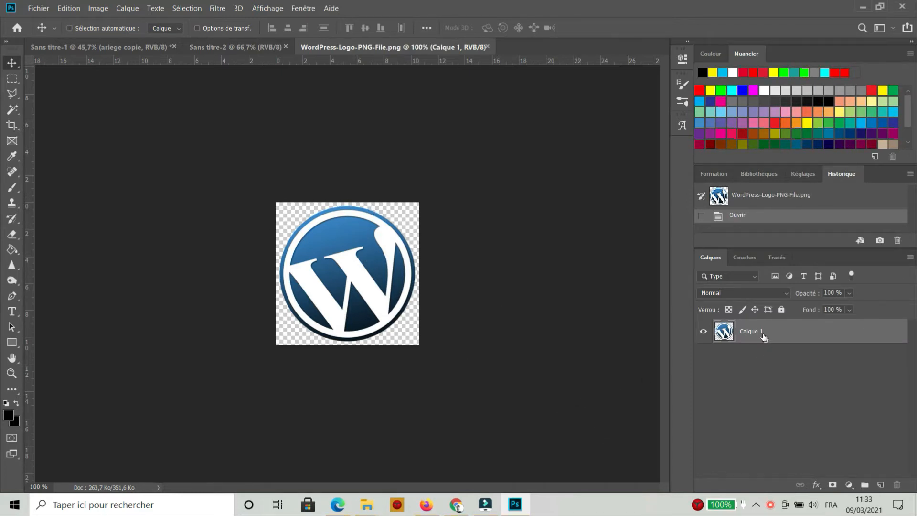
- Load the WordPress logo's opaque pixels as a selection, then clear the selection
left_click(724, 331, "ctrl")
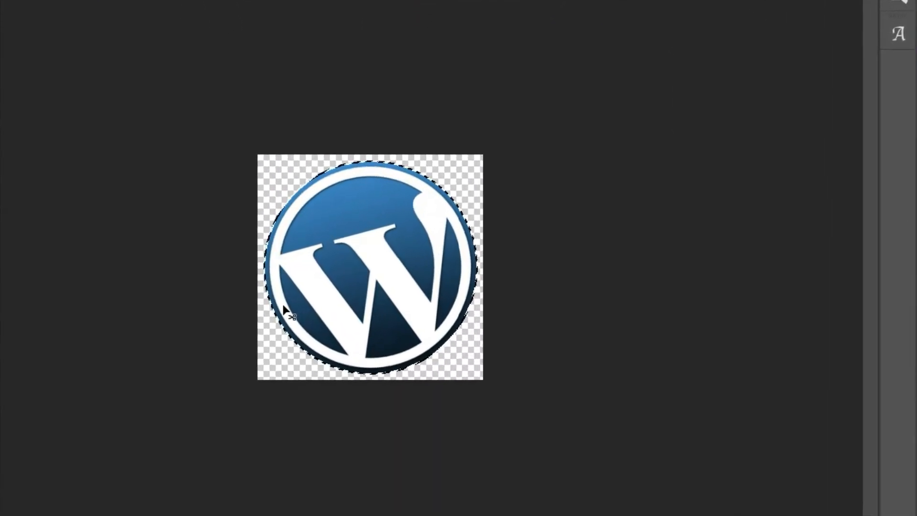
key("ctrl+d")
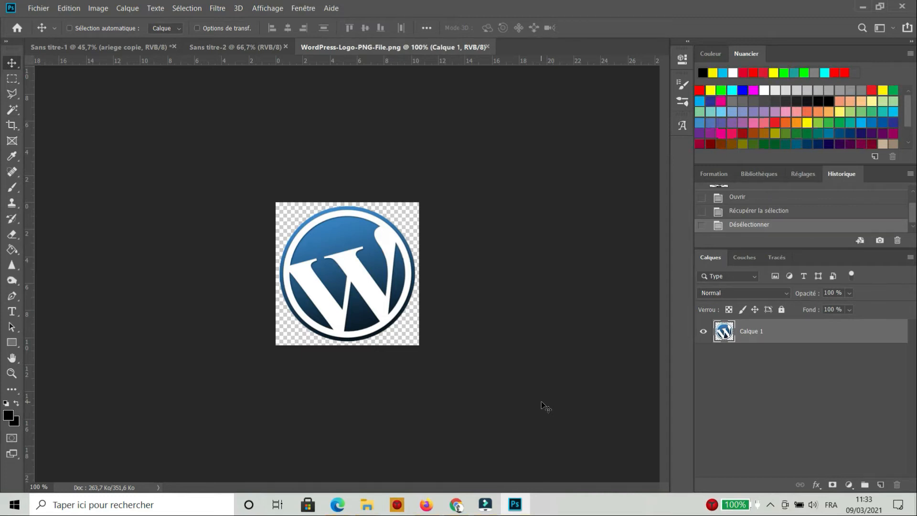
- Save a PNG copy of the logo as WordPress-Logo-PNG-File in Téléchargements, replacing the existing file and using the large-file, fastest-save option
key("ctrl")
key("shift+ctrl+s")
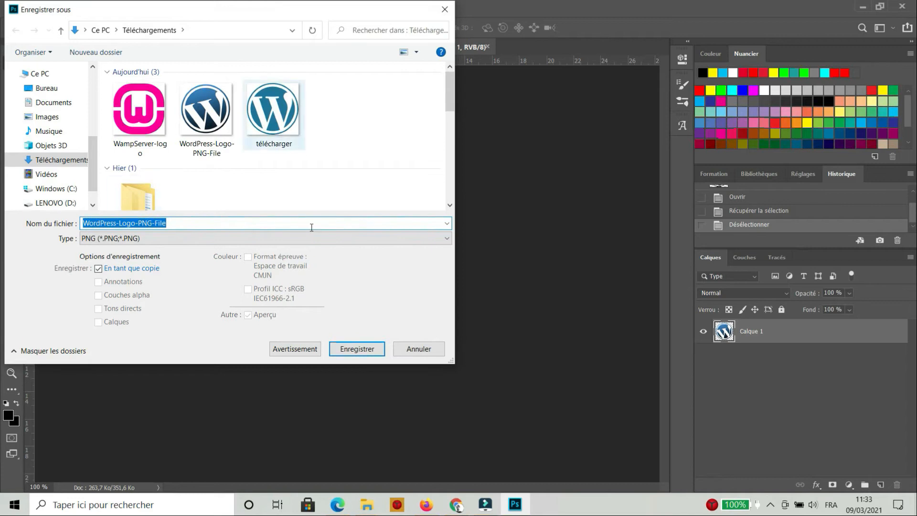
left_click(368, 352)
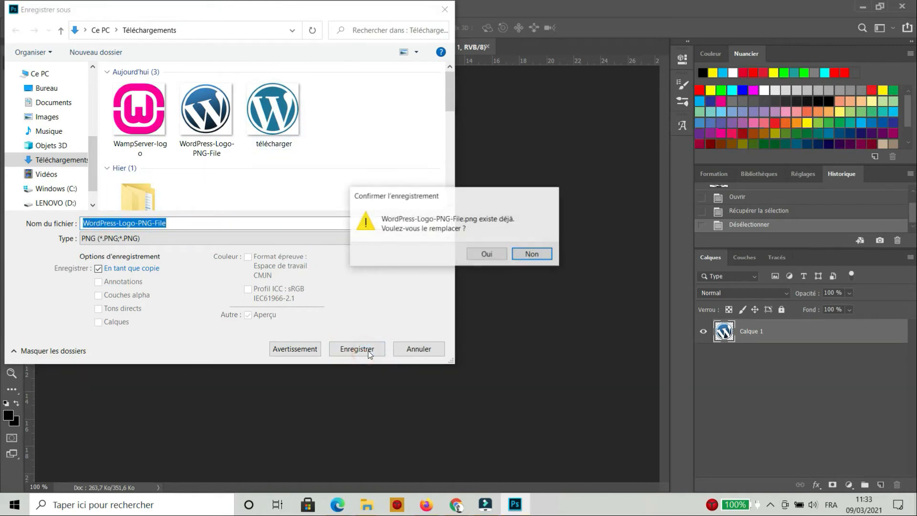
left_click(482, 256)
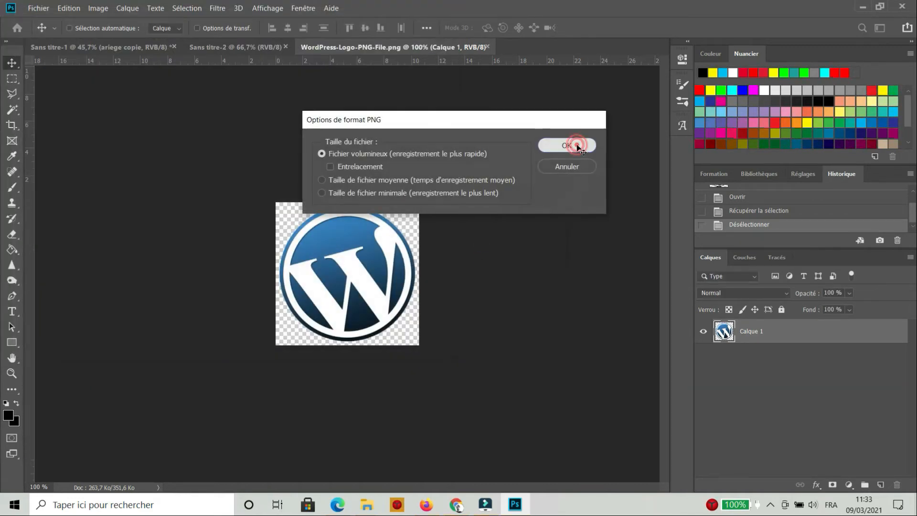
left_click(577, 144)
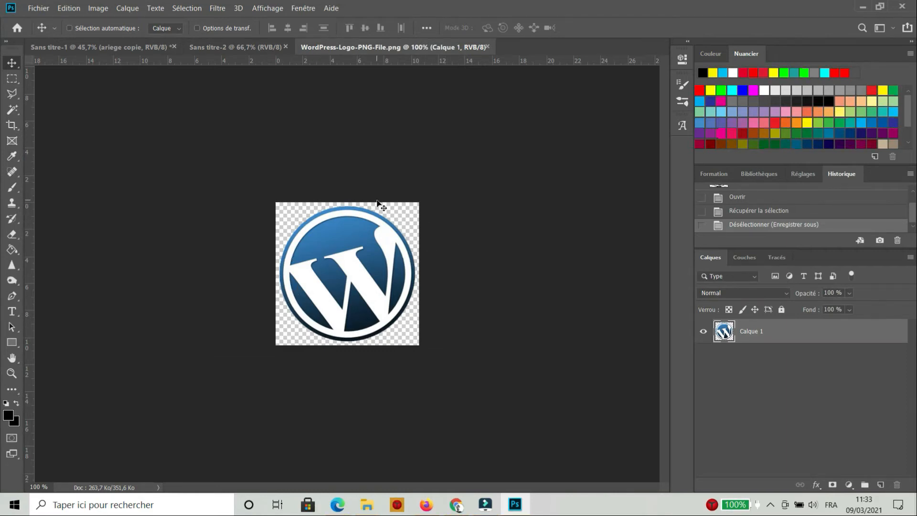
- Save a copy of the WordPress logo in JPEG format in the Téléchargements folder
key("ctrl+o")
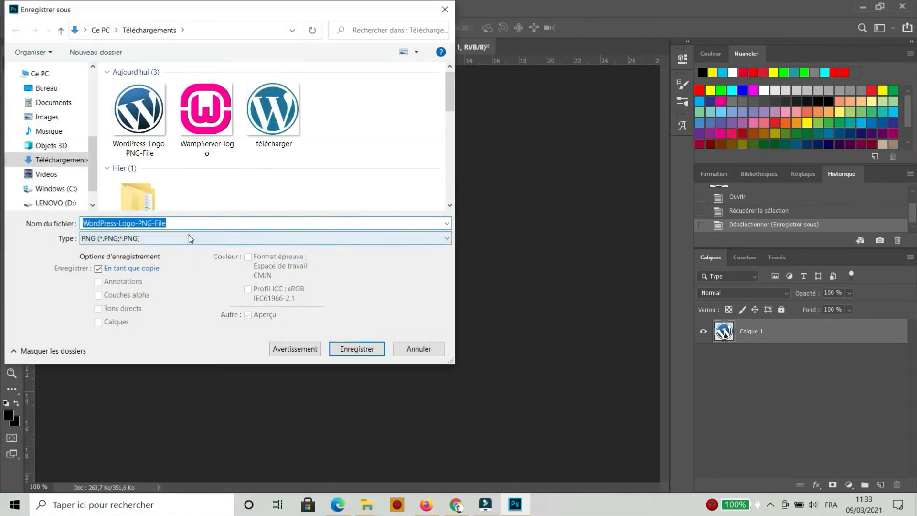
left_click(188, 238)
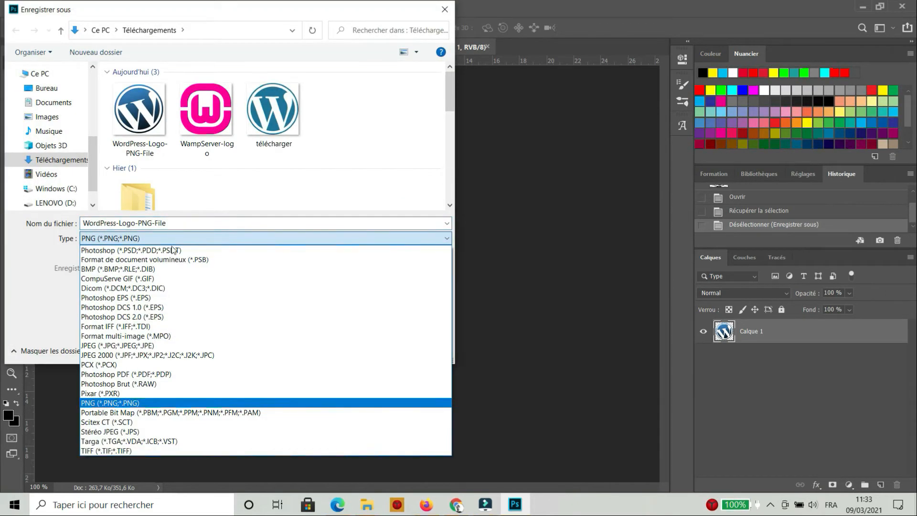
left_click(116, 346)
left_click(357, 352)
left_click(534, 114)
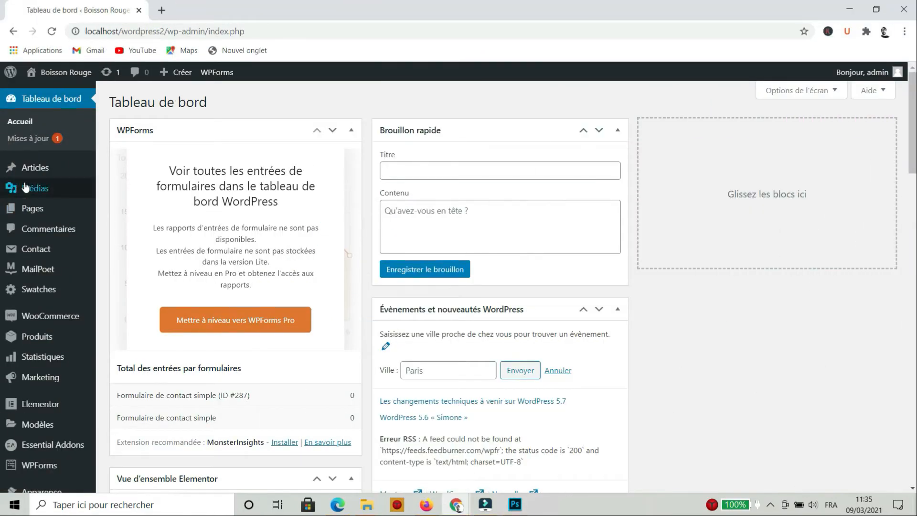
- Upload both WordPress-Logo-PNG-File images, the PNG and the JPEG, from Téléchargements as new media in WordPress
mouse_move(26, 187)
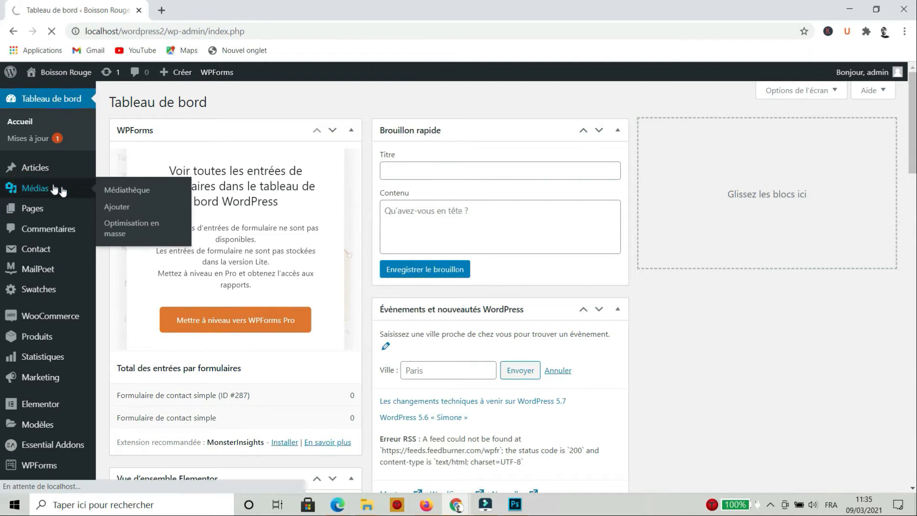
left_click(118, 209)
mouse_move(71, 281)
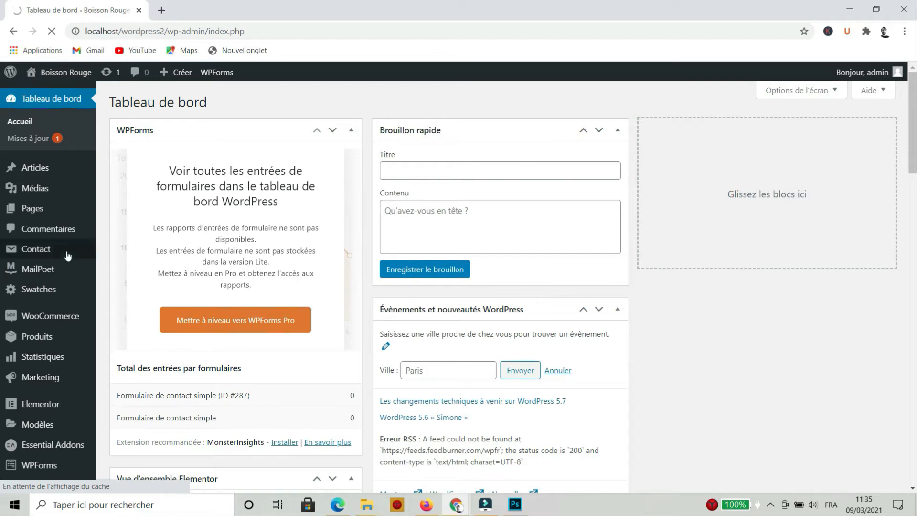
mouse_move(67, 255)
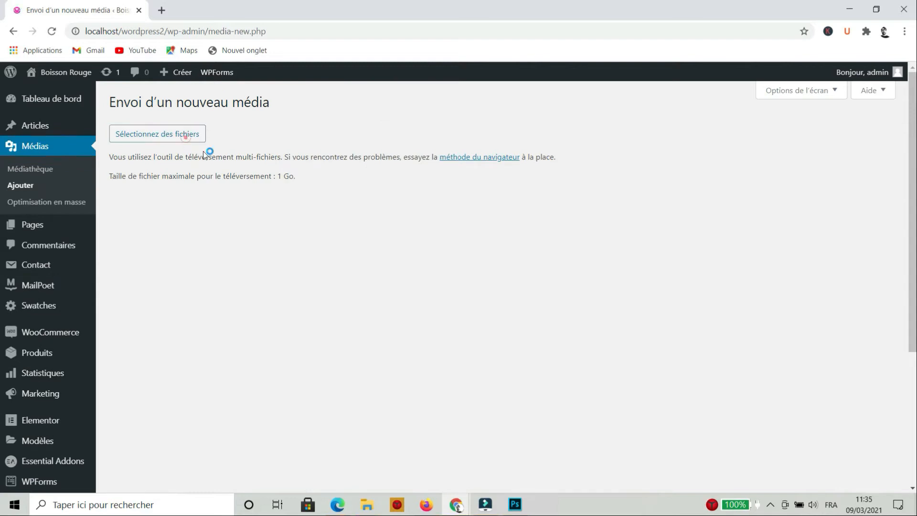
left_click(487, 228)
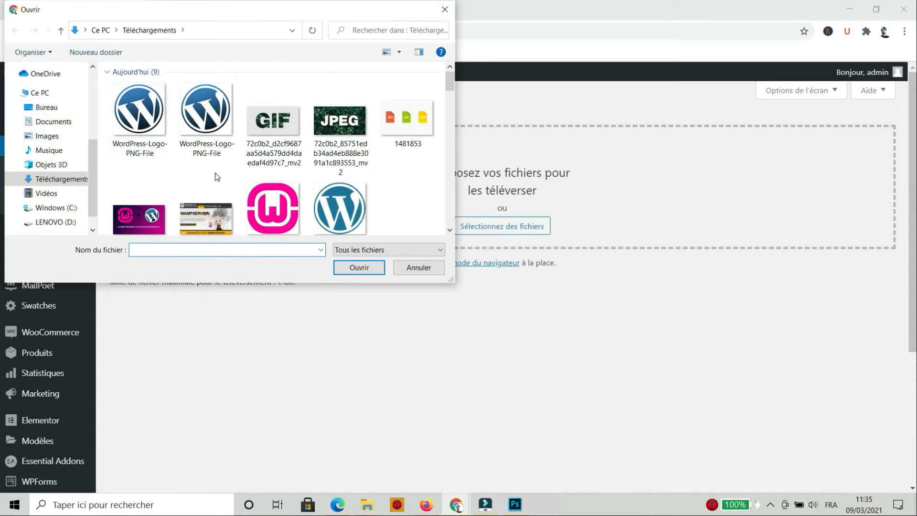
left_click_drag(215, 173, 113, 84)
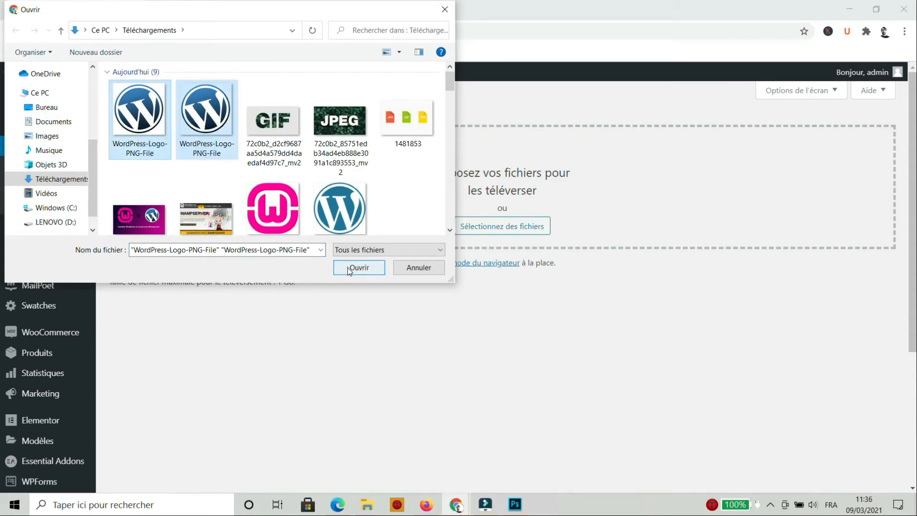
left_click(359, 267)
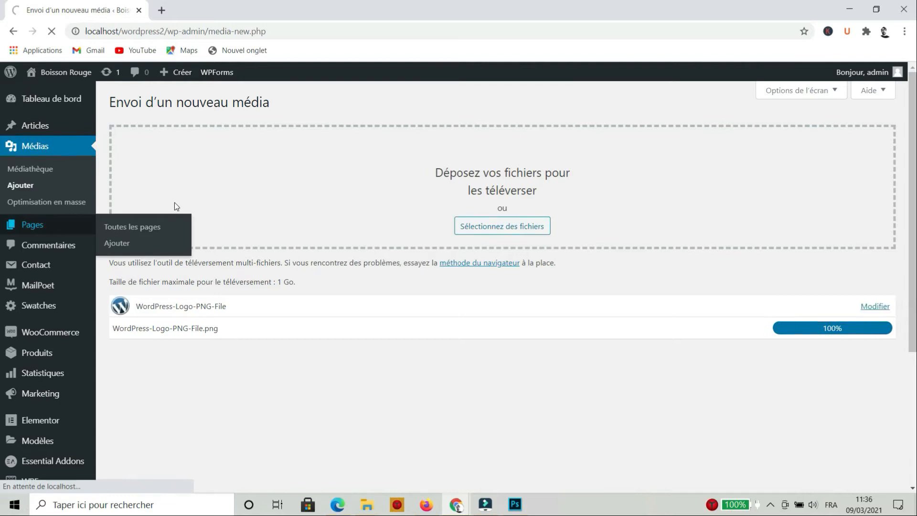
- Open the Contact page in Elementor and add a two-column inner section below the Practice Areas heading
left_click(132, 227)
left_click(564, 239)
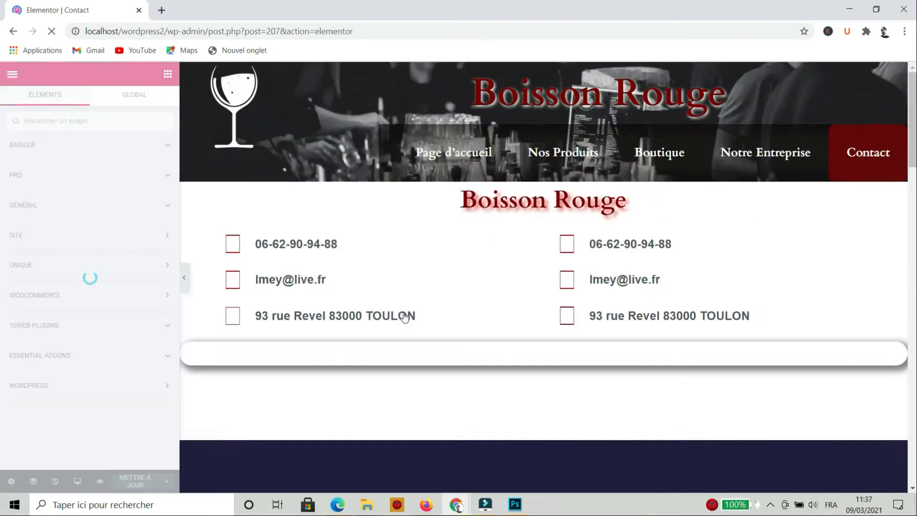
scroll(405, 317, "down", 5)
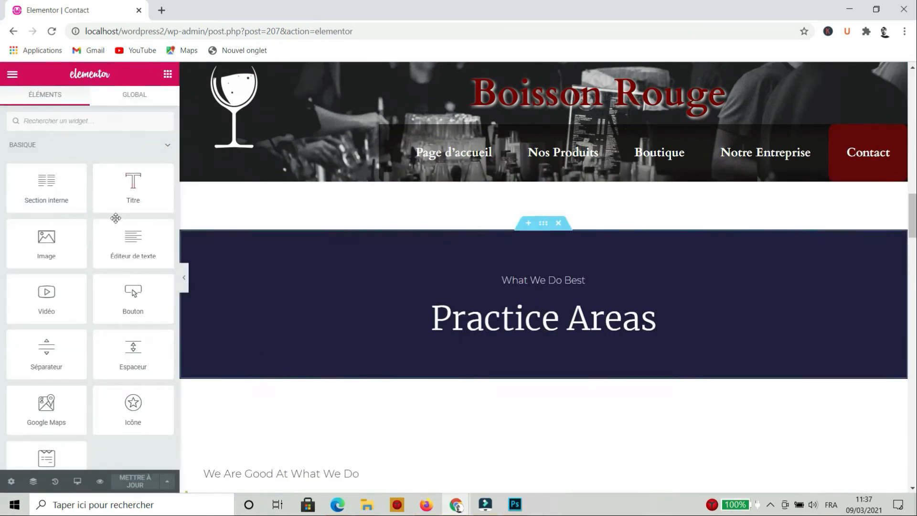
left_click_drag(46, 189, 529, 339)
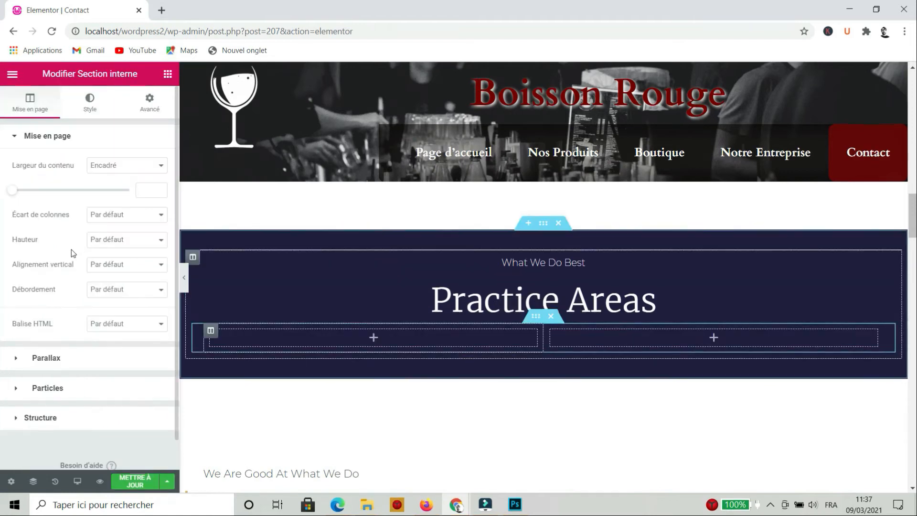
- Place an Image widget in each of the inner section's two columns
left_click(168, 74)
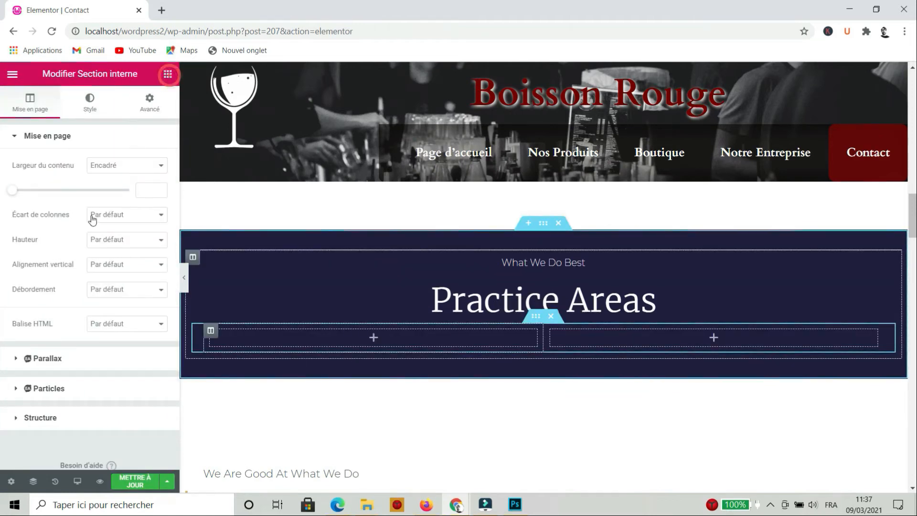
left_click_drag(46, 249, 334, 337)
left_click(168, 74)
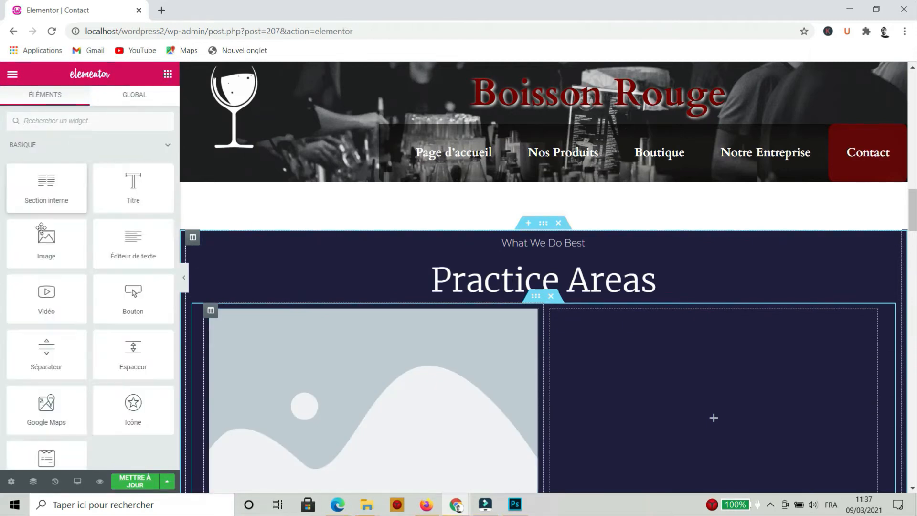
left_click_drag(46, 244, 693, 406)
- Insert the transparent PNG version of the WordPress logo from the media library into the first column's image widget
left_click(373, 393)
left_click(70, 200)
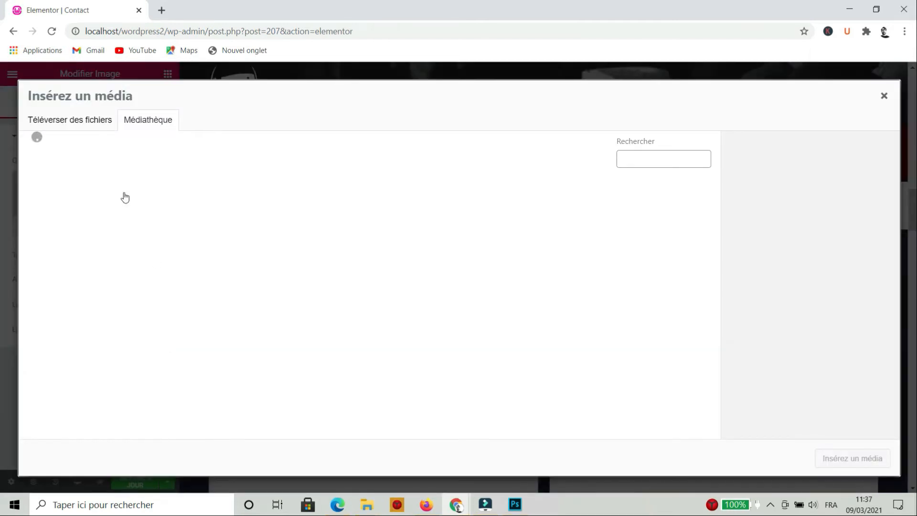
left_click(72, 215)
left_click(849, 463)
- Insert the JPEG version of the WordPress logo from the media library into the second column's image widget
left_click(669, 380)
left_click(124, 207)
left_click(72, 234)
left_click(849, 462)
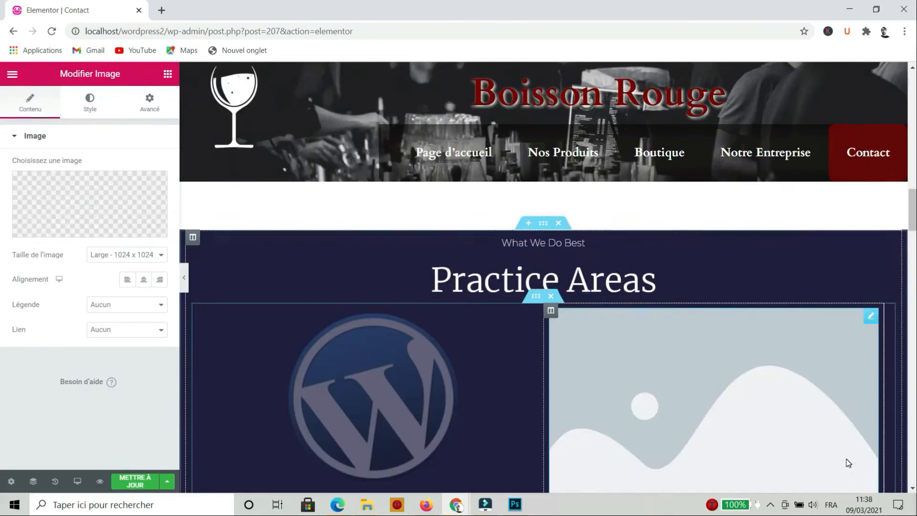
scroll(692, 406, "down", 2)
left_click(692, 405)
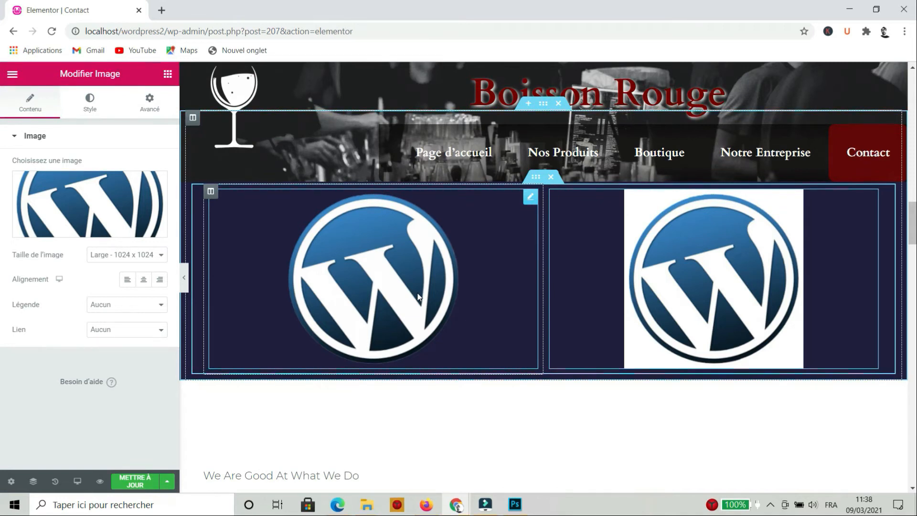
- Compare the backgrounds of the PNG and JPEG logos against the dark section
scroll(417, 293, "up", 2)
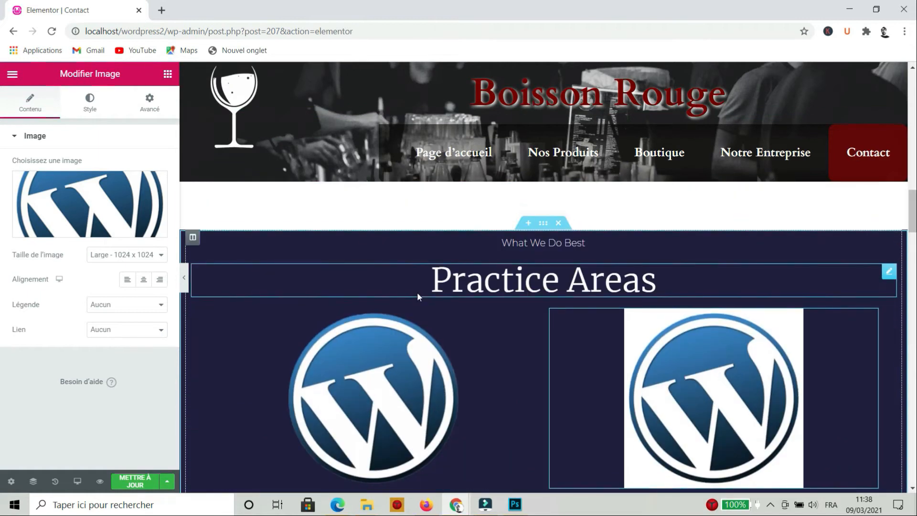
scroll(417, 293, "down", 1)
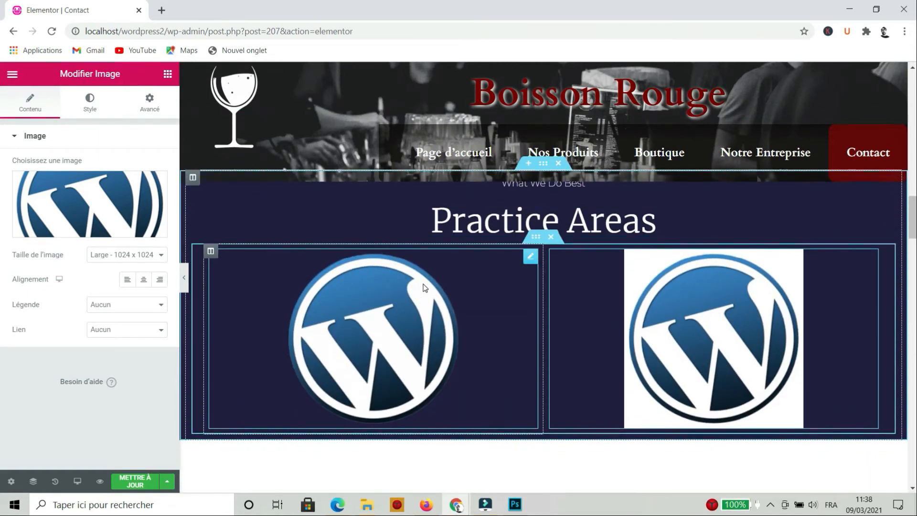
scroll(424, 287, "down", 1)
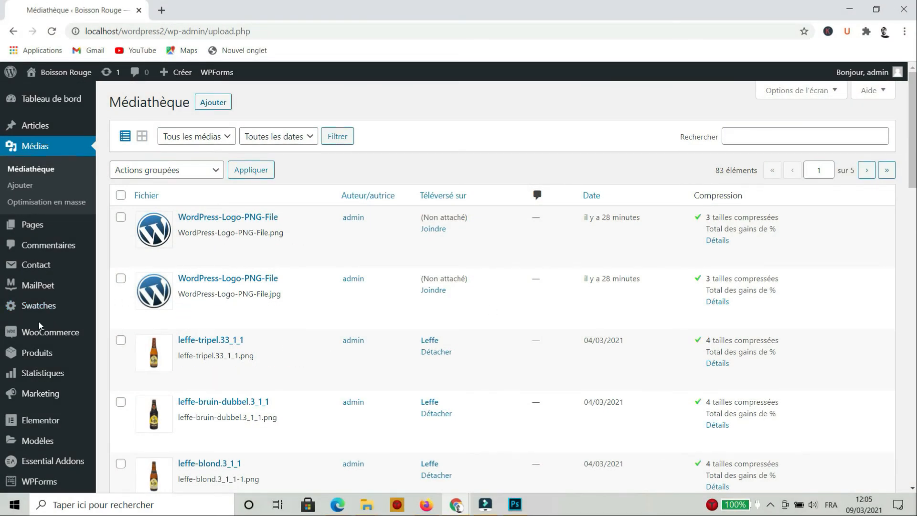
- Open the page for adding WordPress extensions in a new browser tab and switch to it
scroll(40, 323, "down", 3)
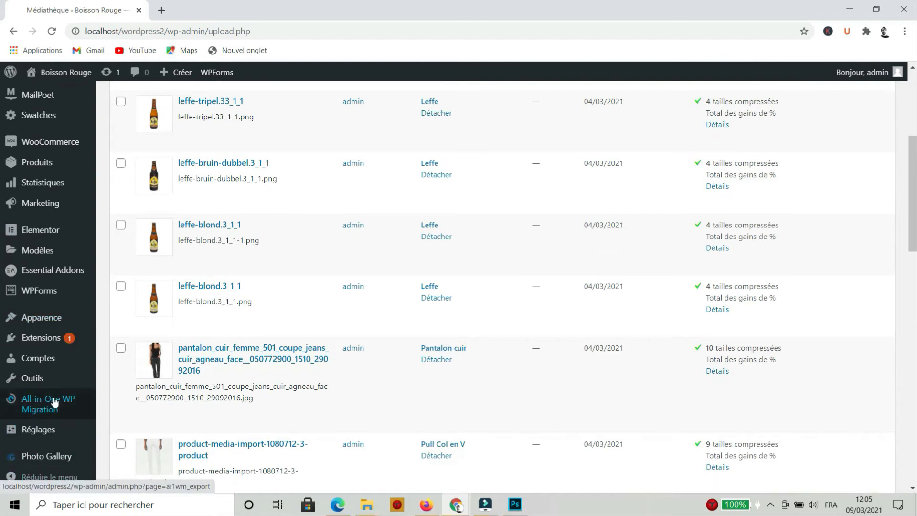
scroll(55, 403, "down", 2)
mouse_move(54, 403)
mouse_move(47, 337)
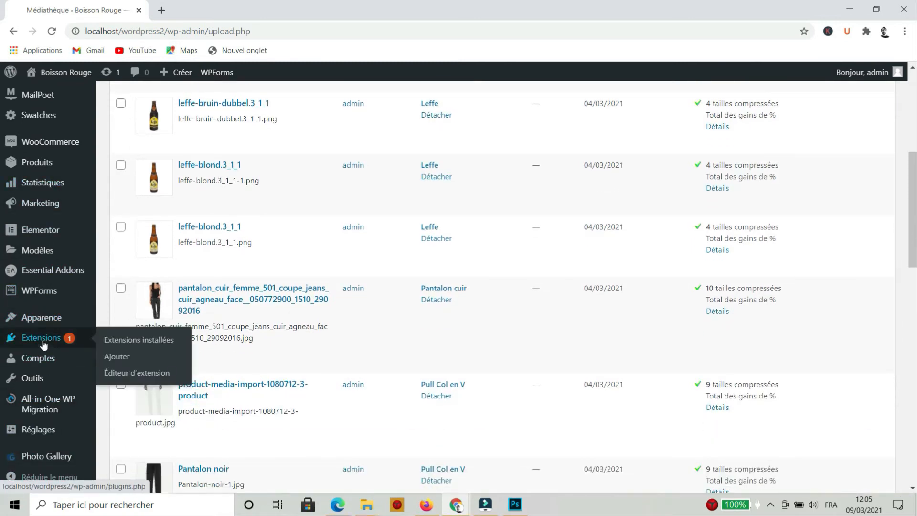
scroll(48, 375, "up", 1)
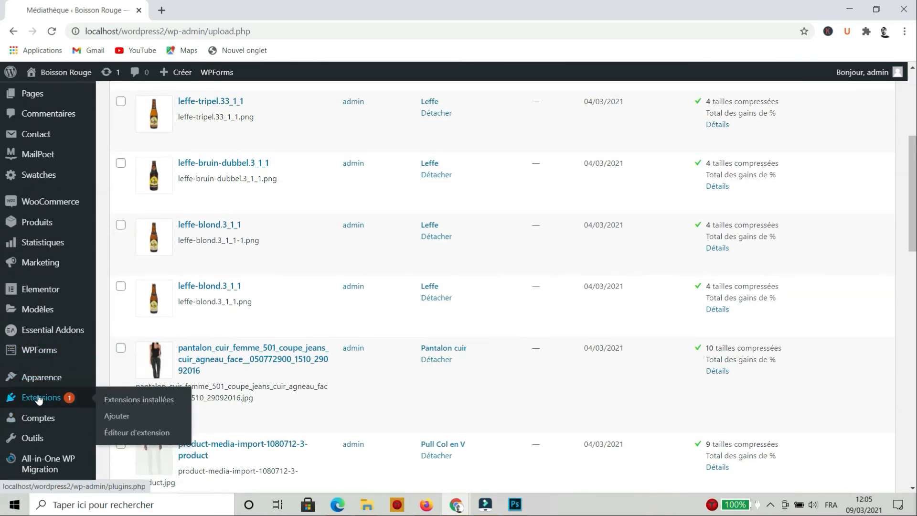
middle_click(112, 415)
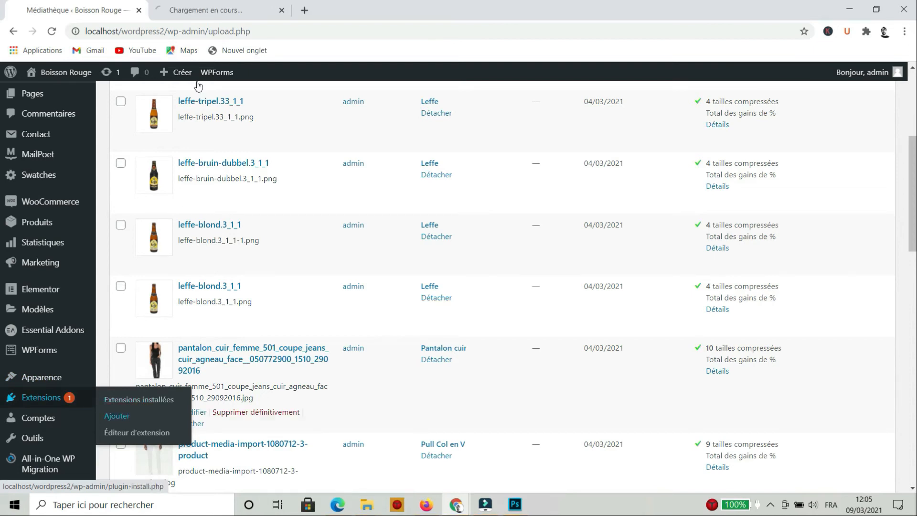
left_click(223, 12)
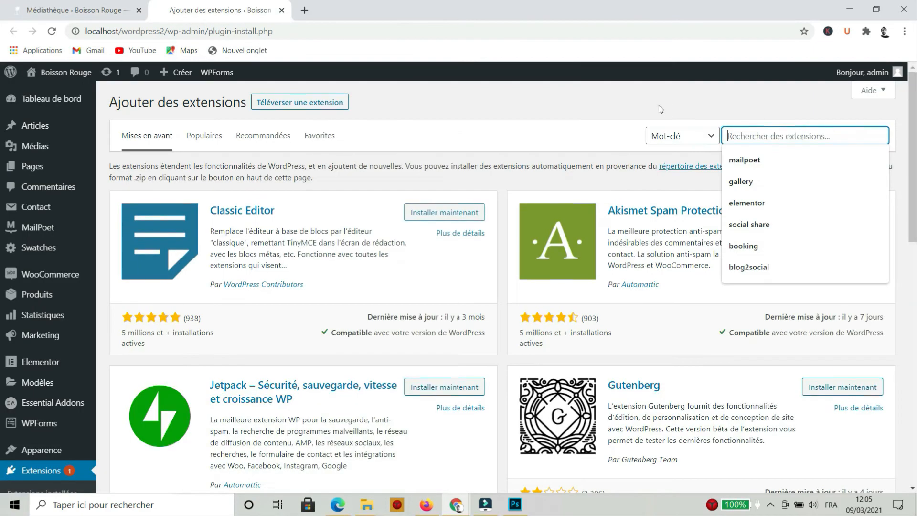
- Search the extensions for Tinypng and locate the Compress JPEG & PNG images extension and its settings entry
left_click(757, 137)
type("Tin")
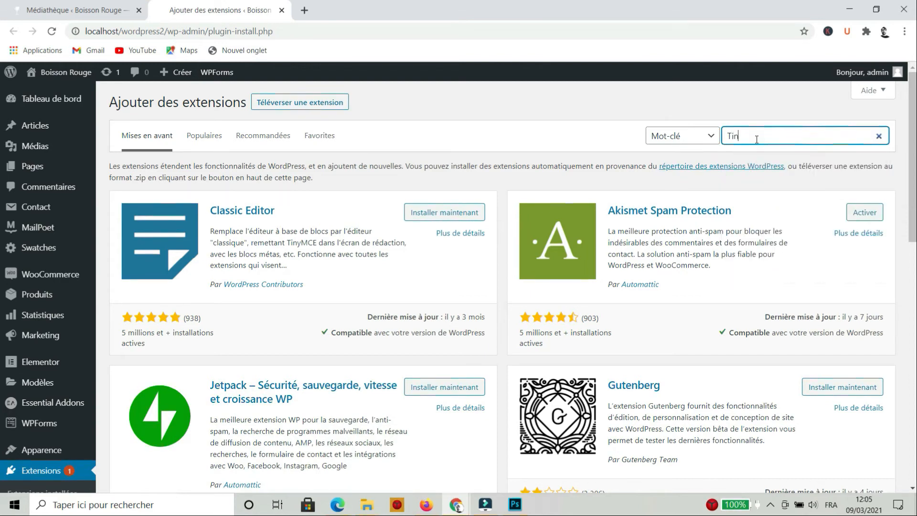
type("ypn")
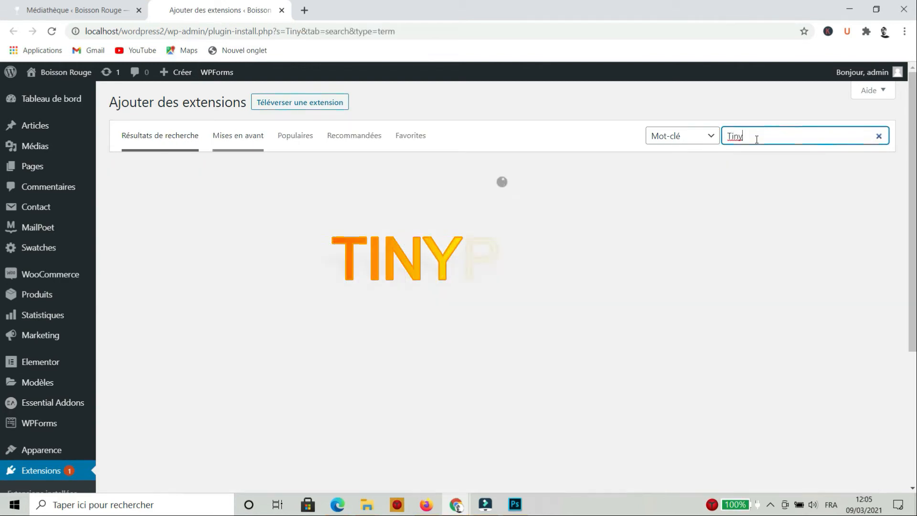
type("g")
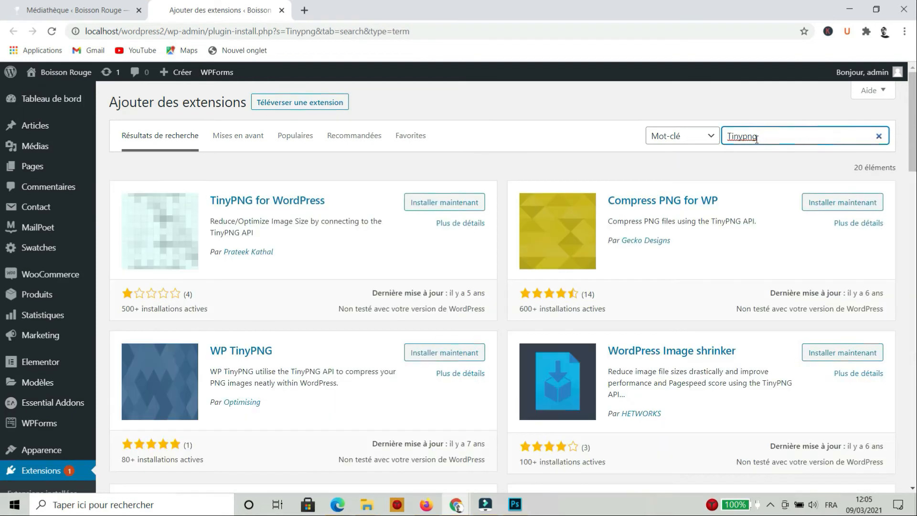
scroll(749, 151, "down", 5)
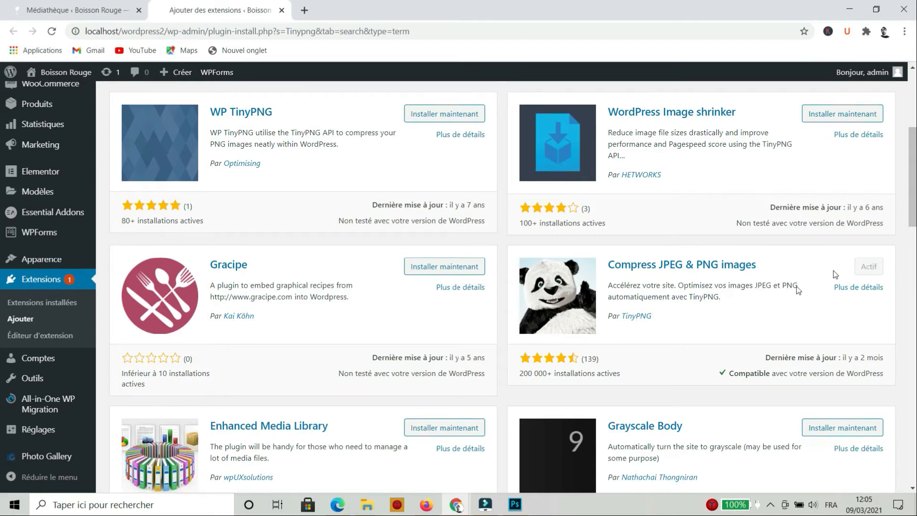
mouse_move(47, 431)
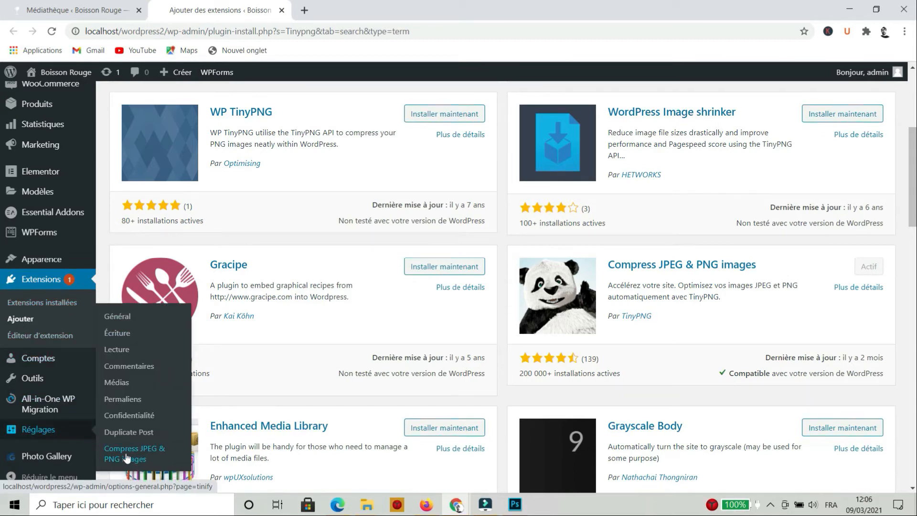
- Return to the media library list in the first browser tab
scroll(47, 334, "up", 5)
mouse_move(45, 206)
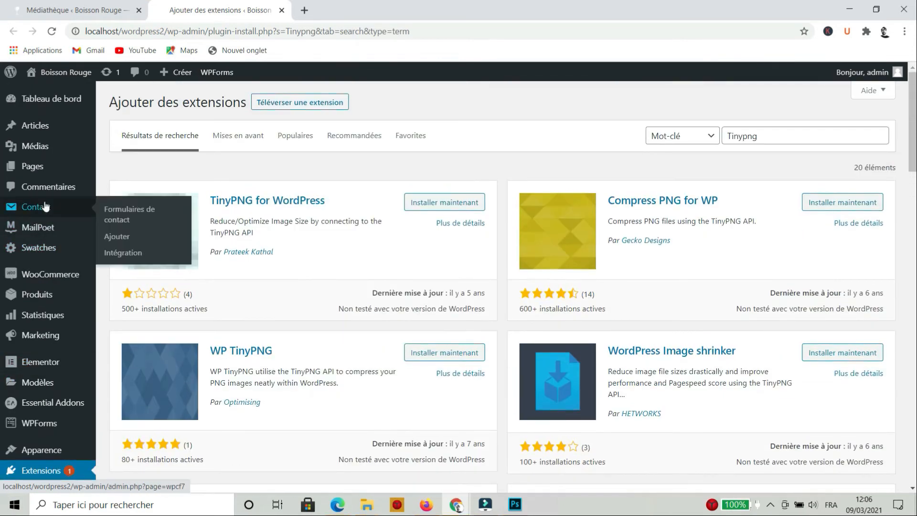
left_click(36, 146)
left_click(79, 9)
scroll(588, 277, "up", 5)
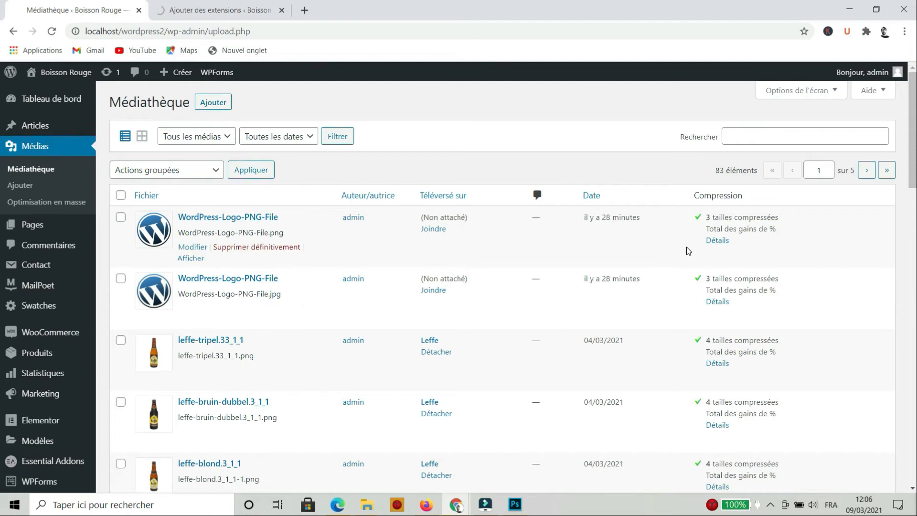
- Examine the initial and compressed sizes in the compression details of the PNG and JPG WordPress logo files
left_click(720, 240)
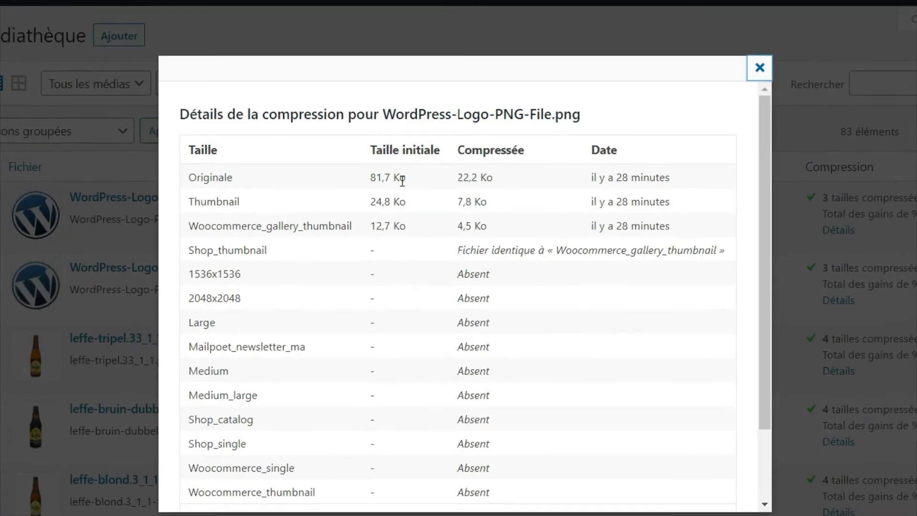
left_click(374, 186)
left_click_drag(321, 126, 421, 120)
left_click(421, 120)
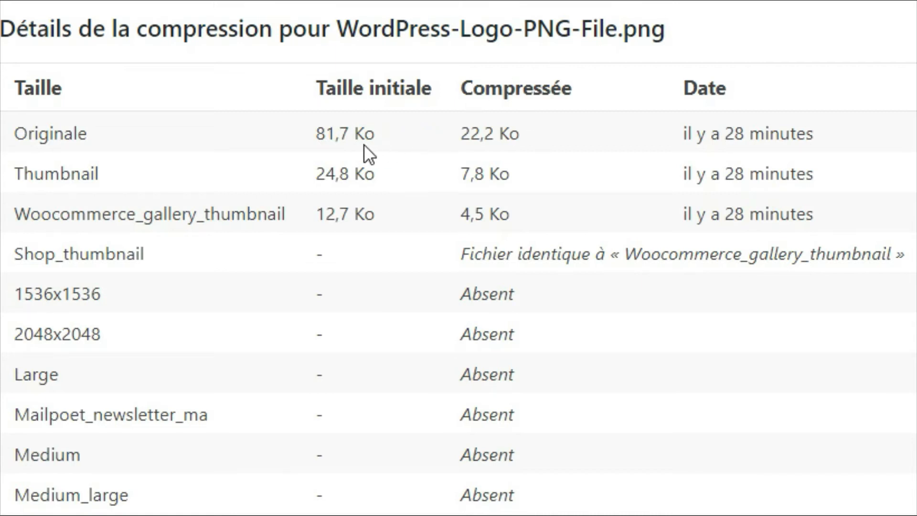
left_click_drag(314, 129, 349, 133)
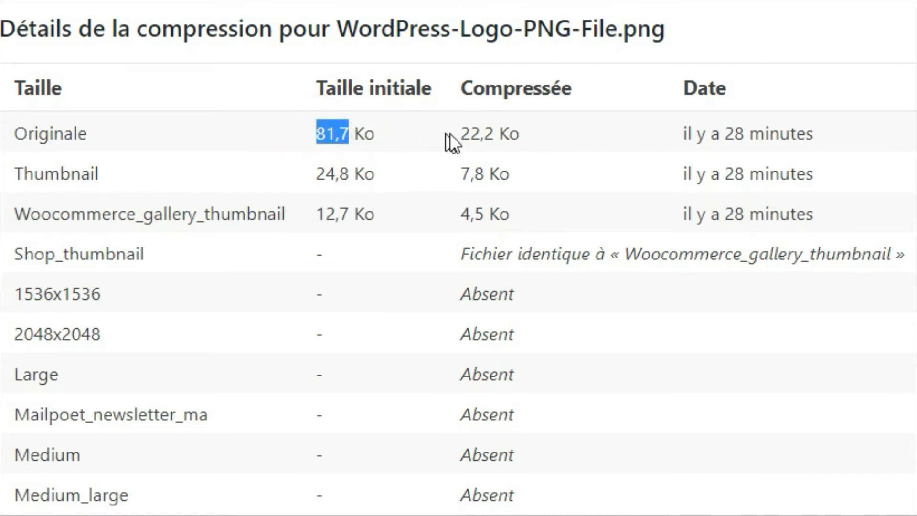
left_click(534, 138)
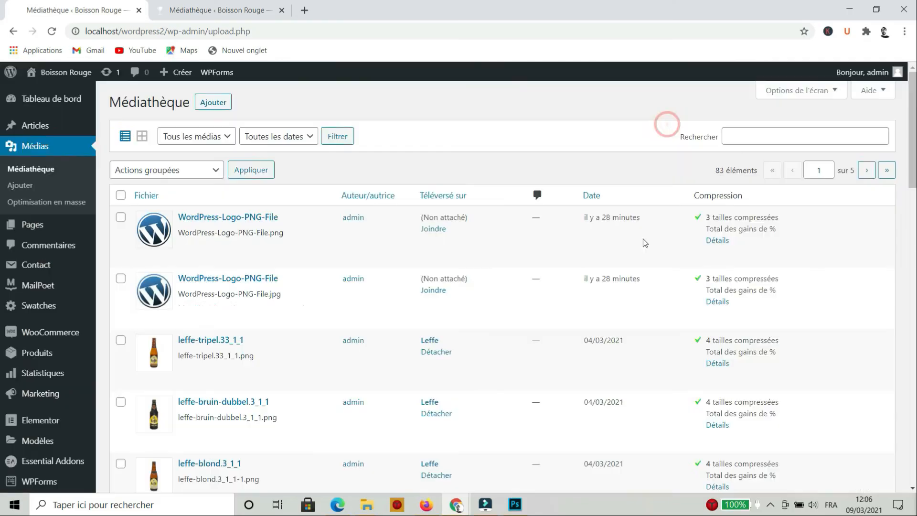
left_click(711, 303)
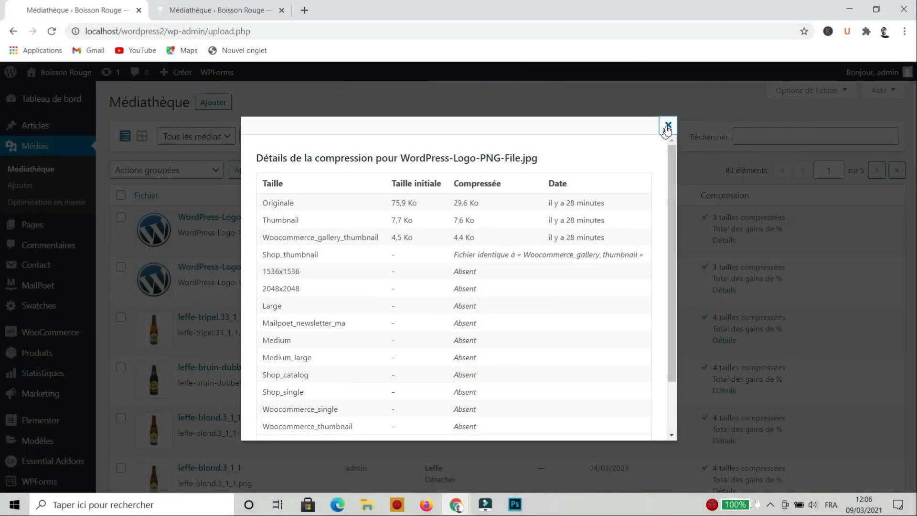
left_click(668, 125)
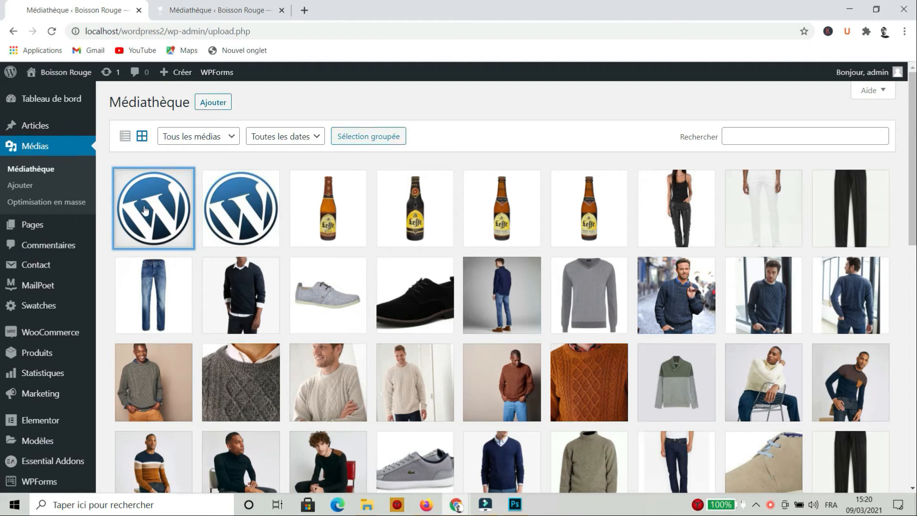
- Open the attachment details of the PNG WordPress logo and review its alt text, title, caption and description fields
left_click(144, 210)
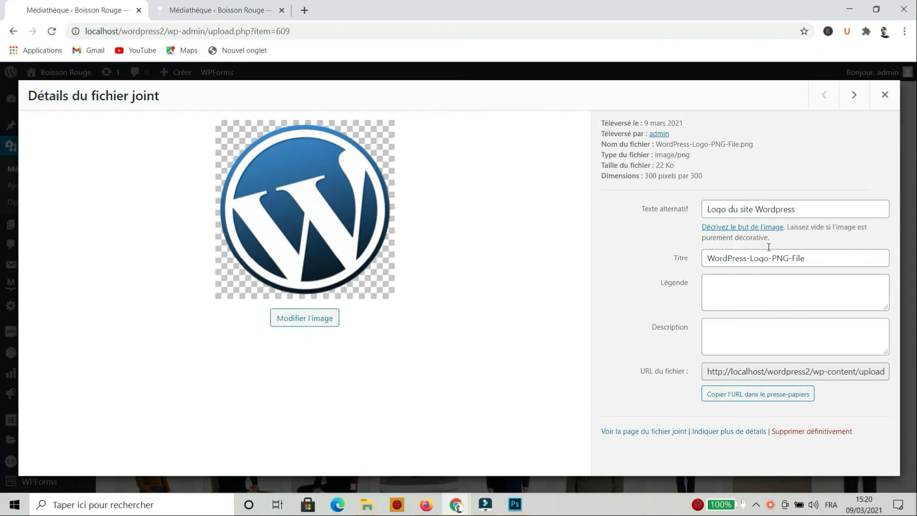
left_click(747, 290)
left_click(728, 333)
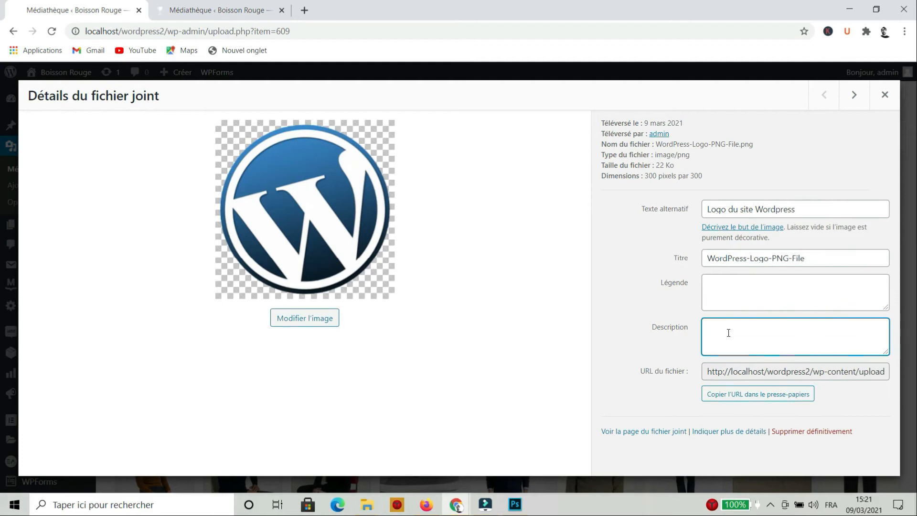
left_click(751, 291)
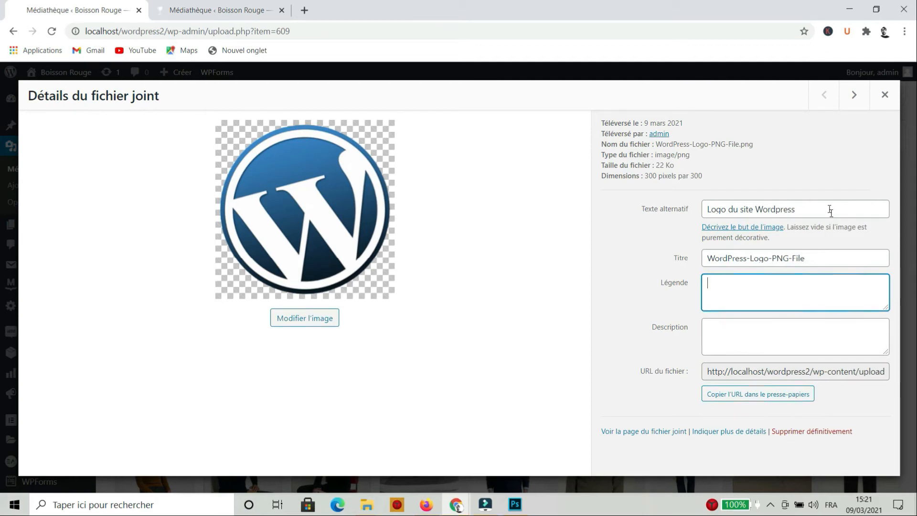
left_click_drag(832, 258, 682, 264)
left_click_drag(804, 208, 676, 217)
left_click(885, 95)
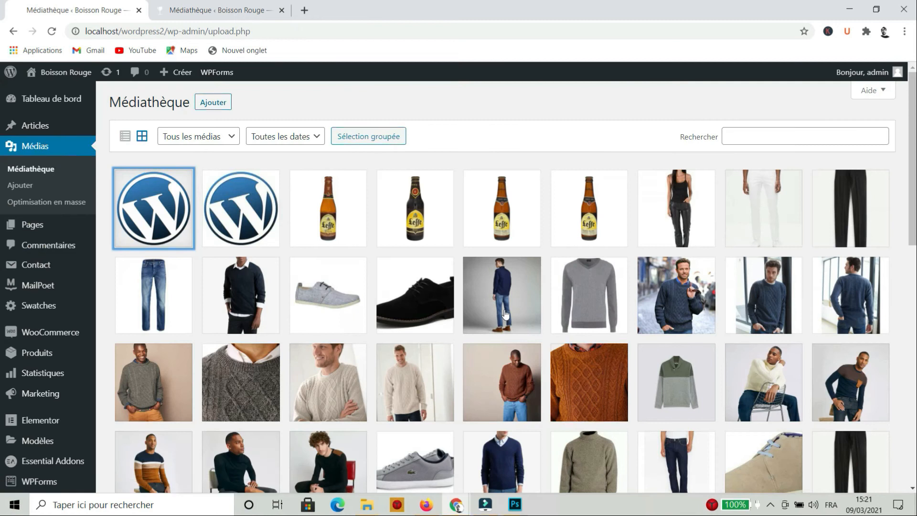
- Switch the media library from the thumbnail grid to the list view
scroll(526, 296, "down", 3)
scroll(315, 234, "up", 1)
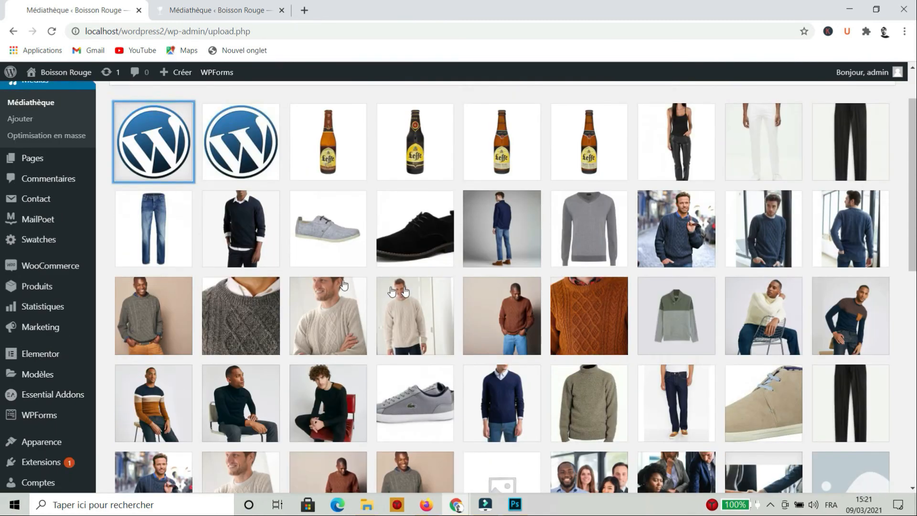
scroll(104, 166, "up", 2)
left_click(124, 135)
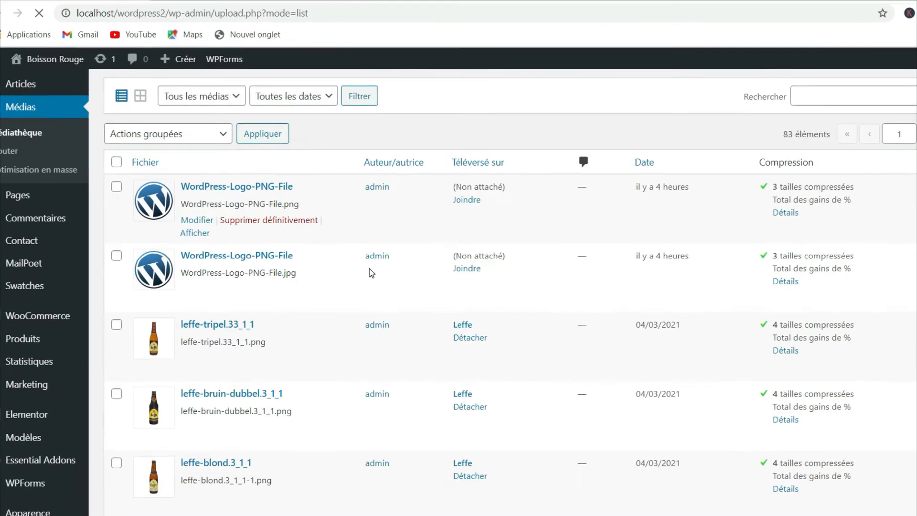
- Examine the titles and file names of the logo, bottle and clothing images in the media list
scroll(368, 273, "down", 5)
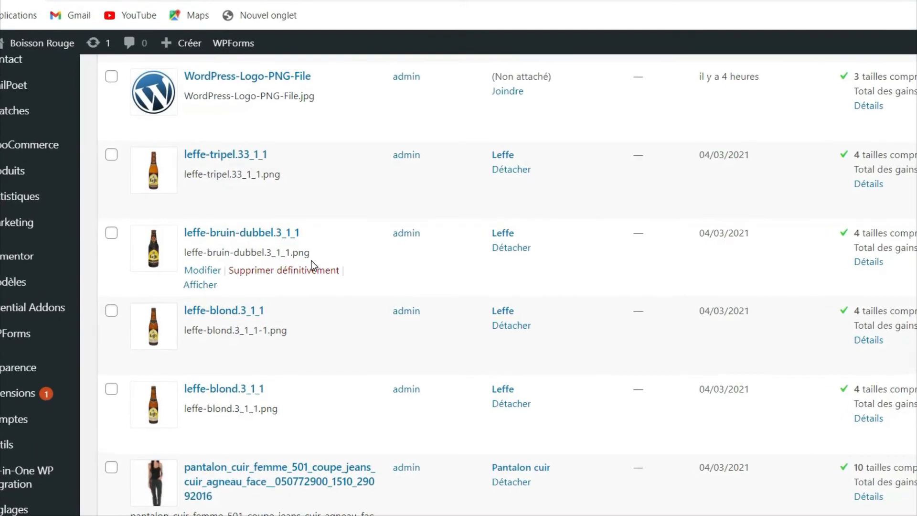
scroll(313, 221, "down", 6)
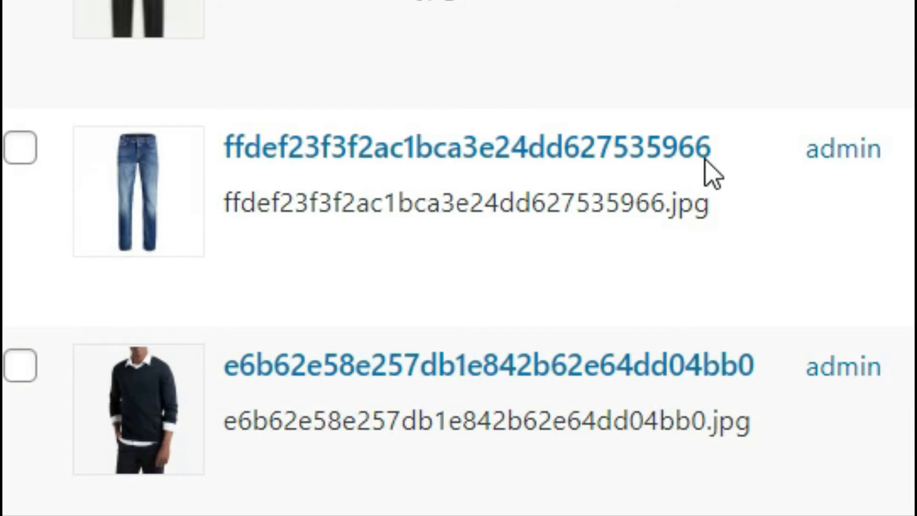
mouse_move(707, 173)
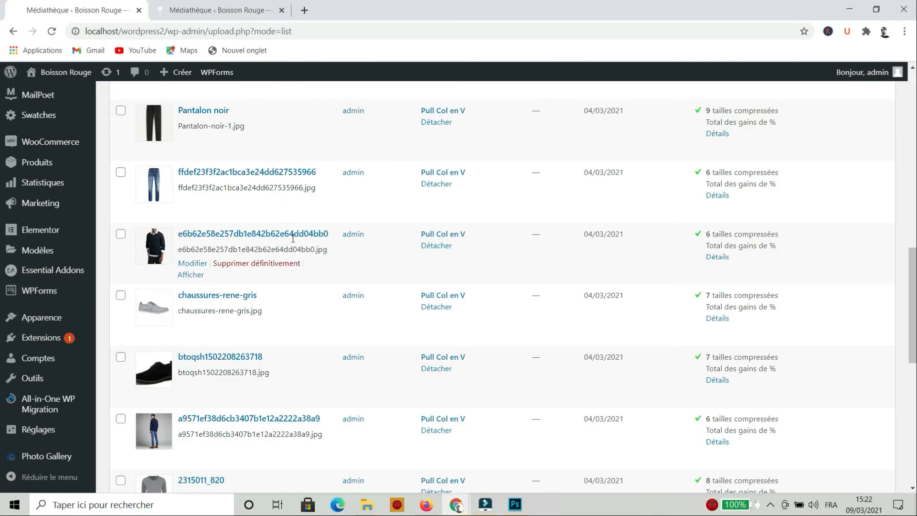
scroll(269, 249, "up", 3)
scroll(269, 249, "up", 1)
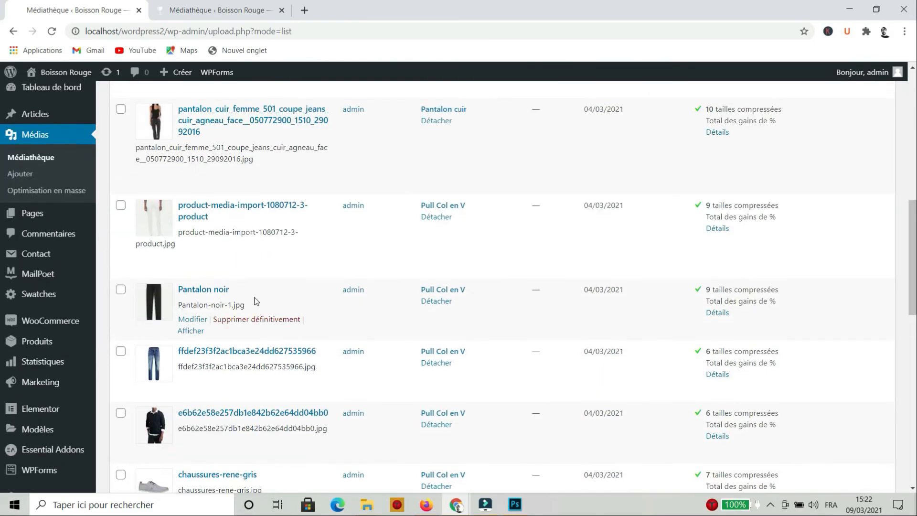
scroll(229, 217, "up", 3)
scroll(230, 218, "up", 5)
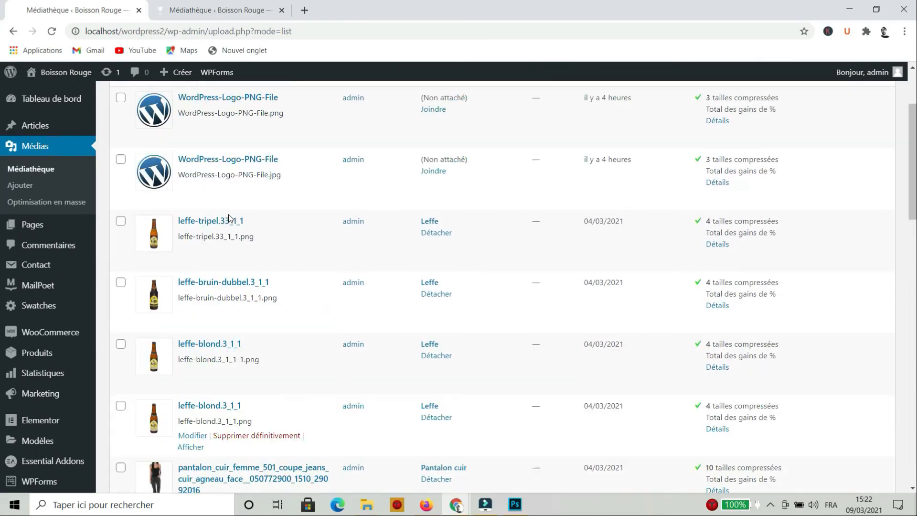
scroll(230, 218, "up", 3)
scroll(230, 217, "down", 5)
scroll(230, 218, "down", 6)
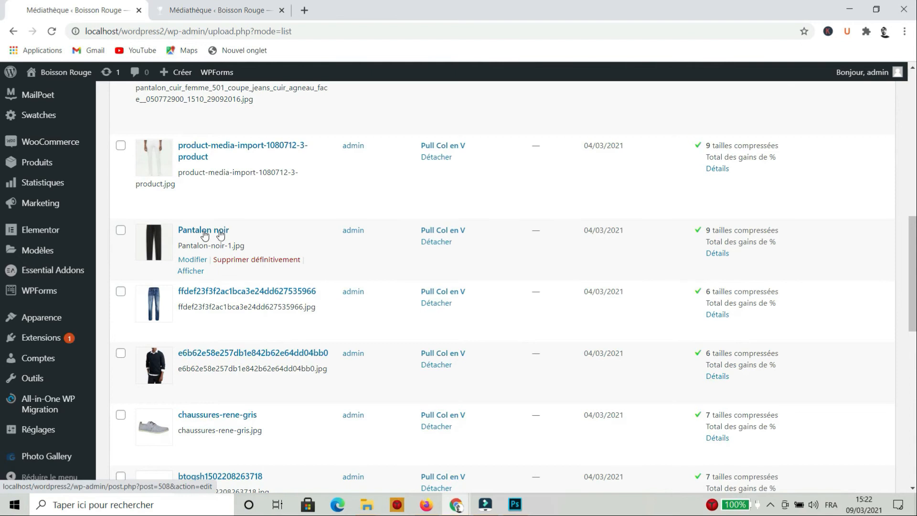
scroll(208, 237, "up", 3)
scroll(208, 237, "up", 6)
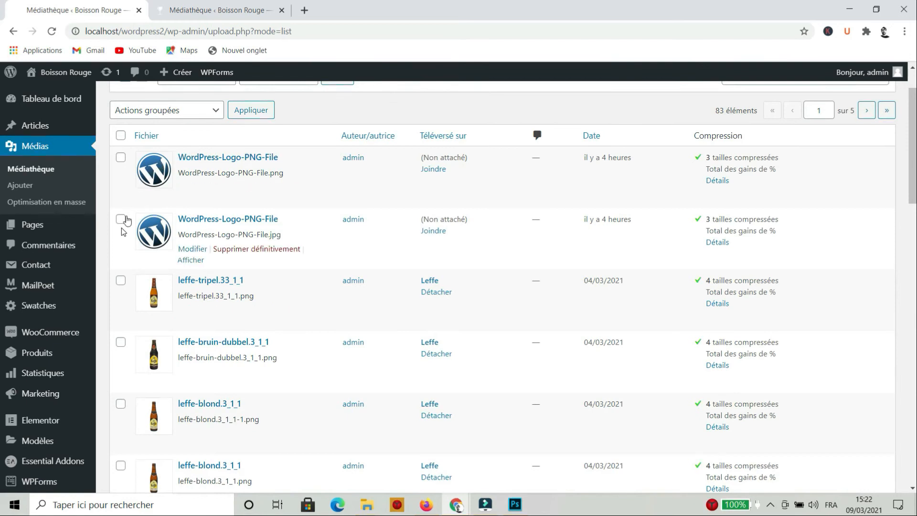
- Open the PNG WordPress logo for editing and change its title to "WordPress Logo"
left_click(162, 173)
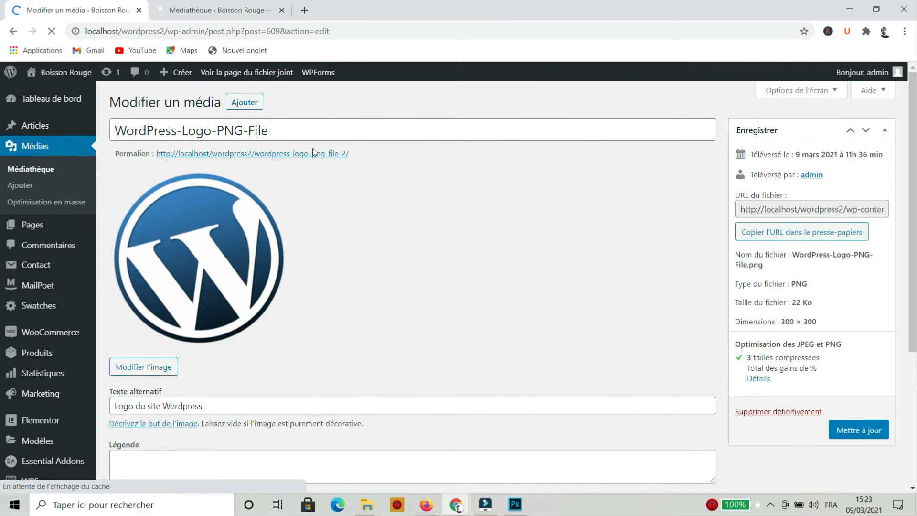
left_click(288, 132)
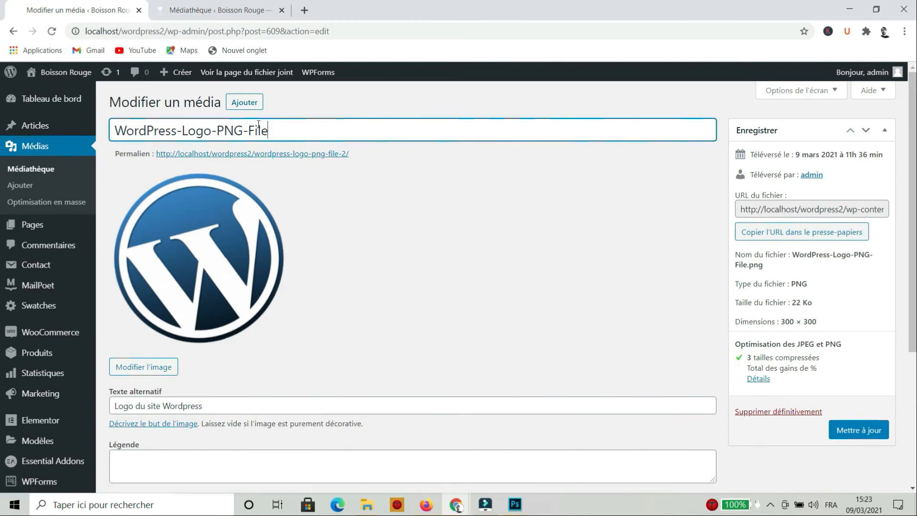
left_click_drag(274, 130, 211, 131)
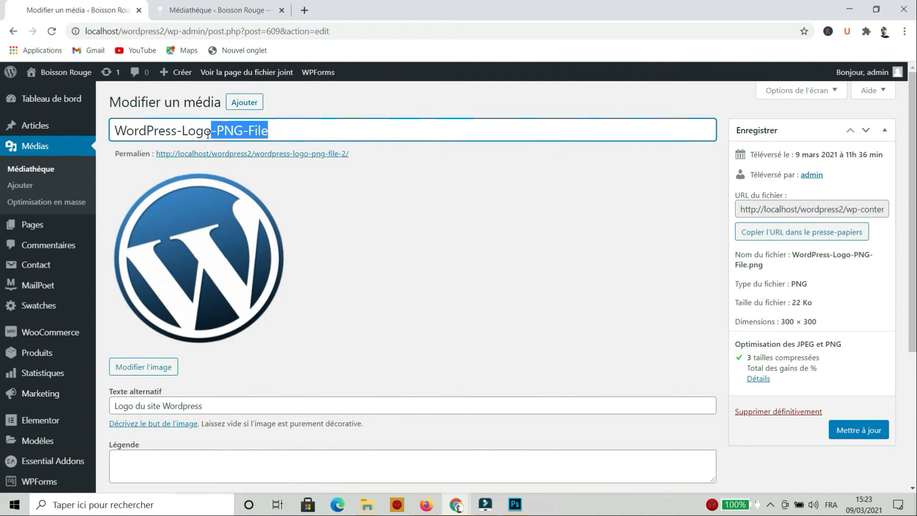
key("BackSpace")
key("Left")
key("Left")
key("Left")
key("Left")
key("BackSpace")
- Review the logo's alternative text and compare it with the title
left_click(219, 407)
left_click_drag(219, 407, 113, 407)
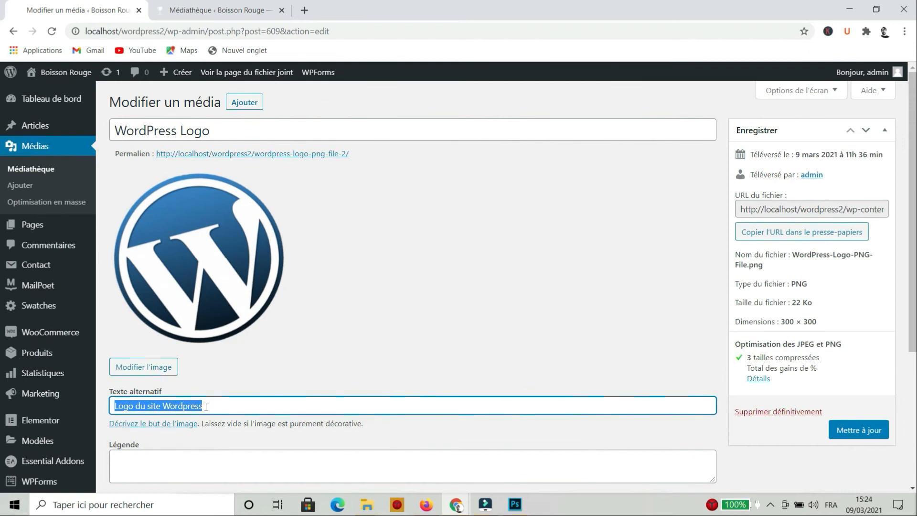
left_click_drag(206, 405, 182, 406)
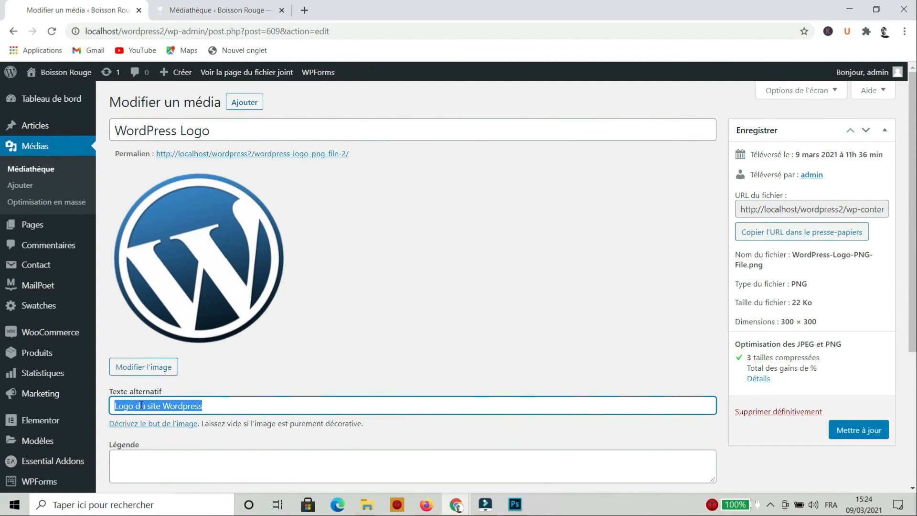
left_click(127, 406)
left_click(220, 407)
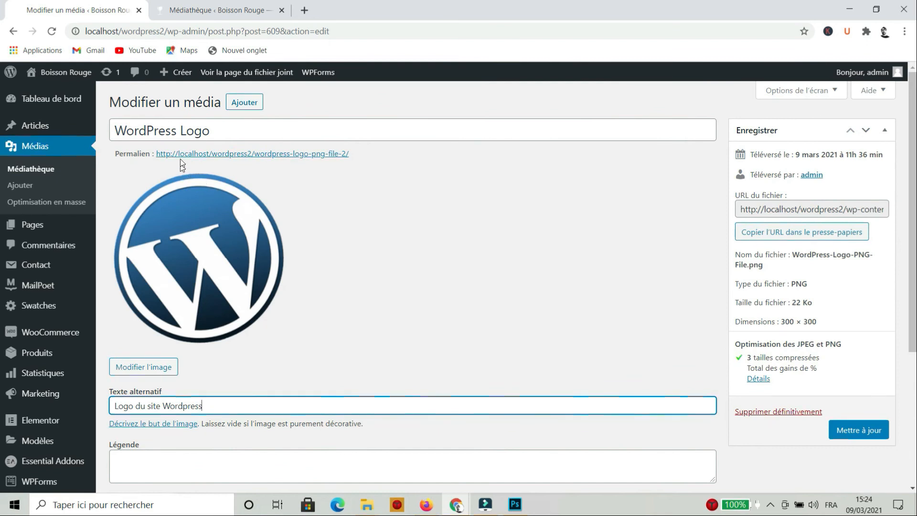
left_click(229, 125)
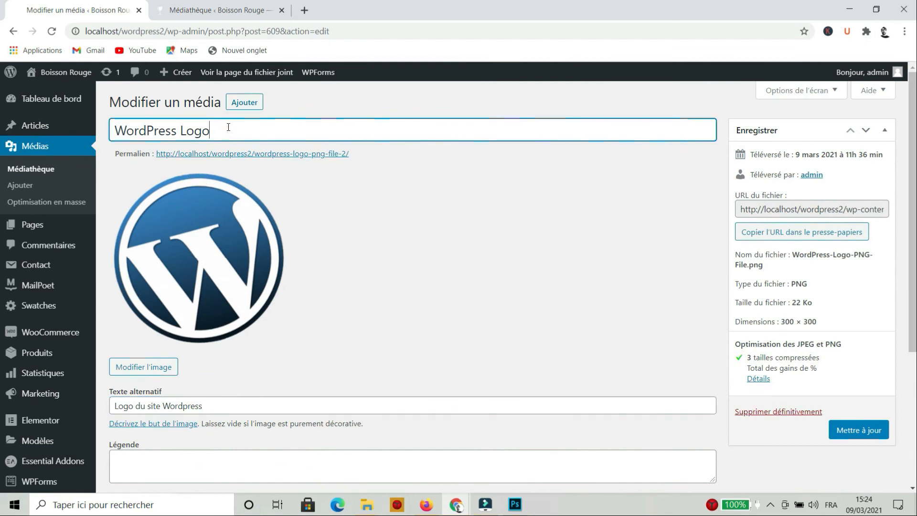
left_click(222, 406)
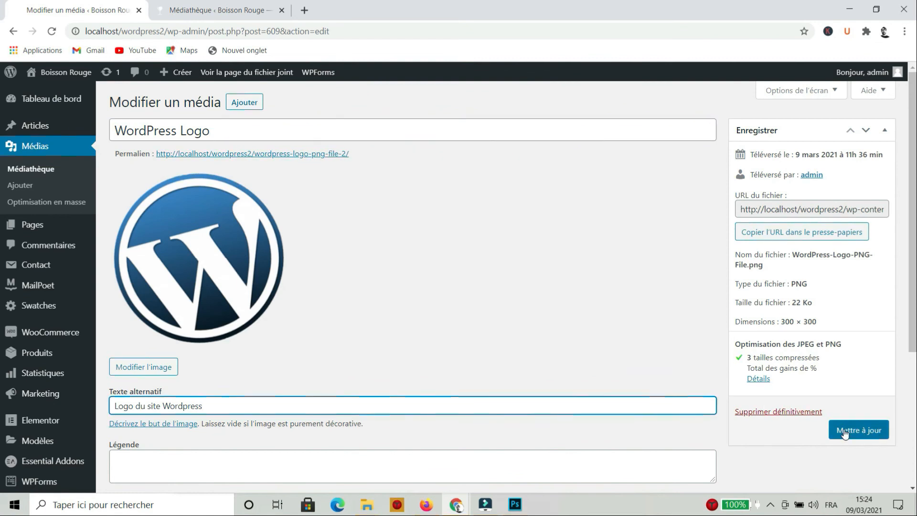
- Search Google for "robbie williams" in a new browser tab and show the image results
mouse_move(458, 507)
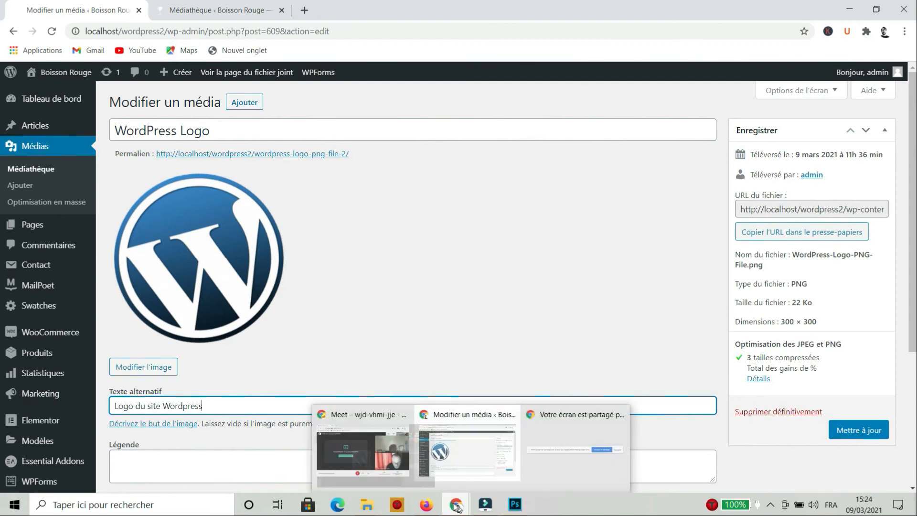
left_click(307, 12)
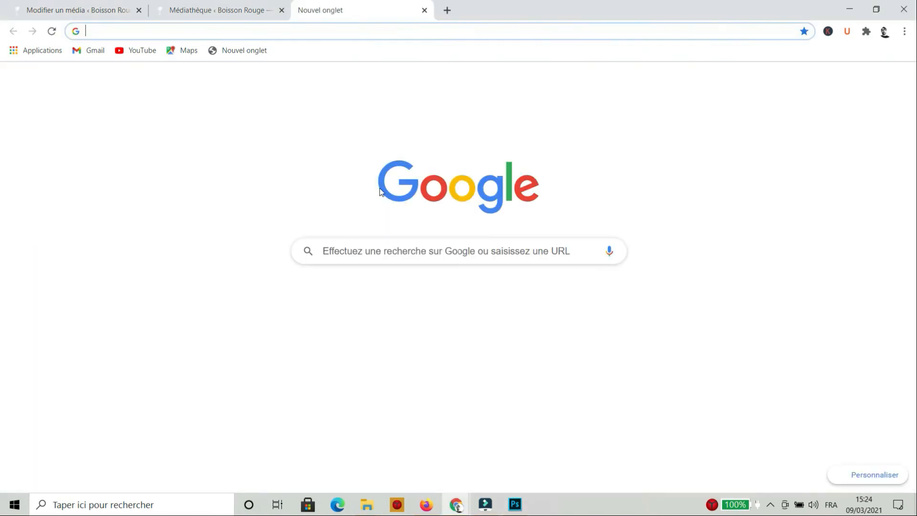
left_click(362, 253)
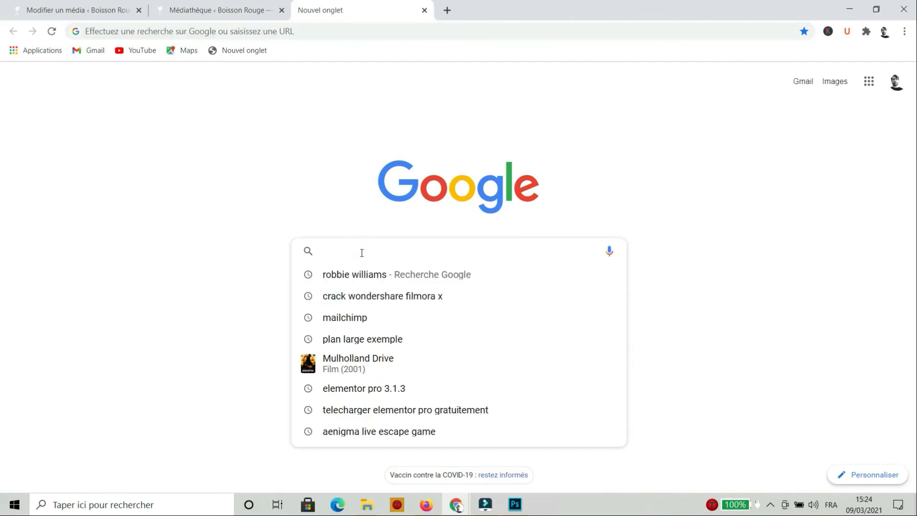
type("robbie w")
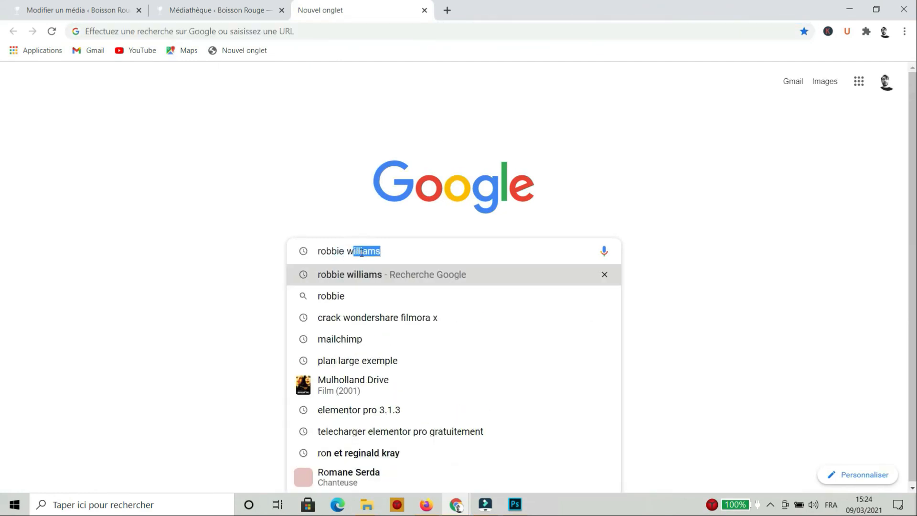
type("illiam")
key("Return")
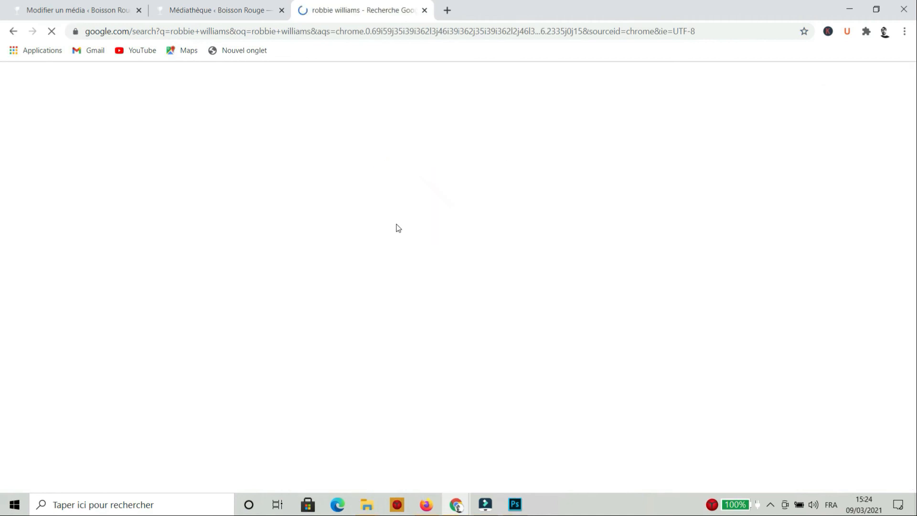
left_click(292, 131)
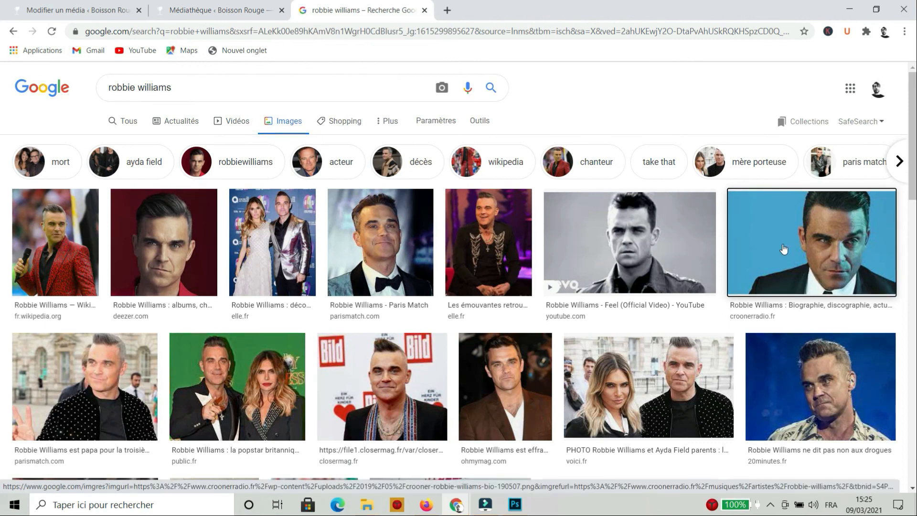
- Preview the Crooner Radio portrait with the blue background and open its source page at the large photo
left_click(685, 320)
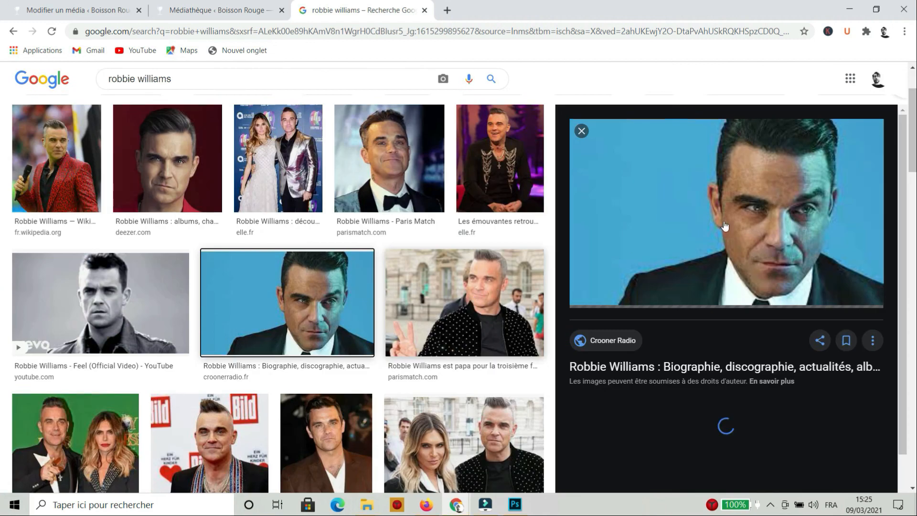
left_click(723, 220)
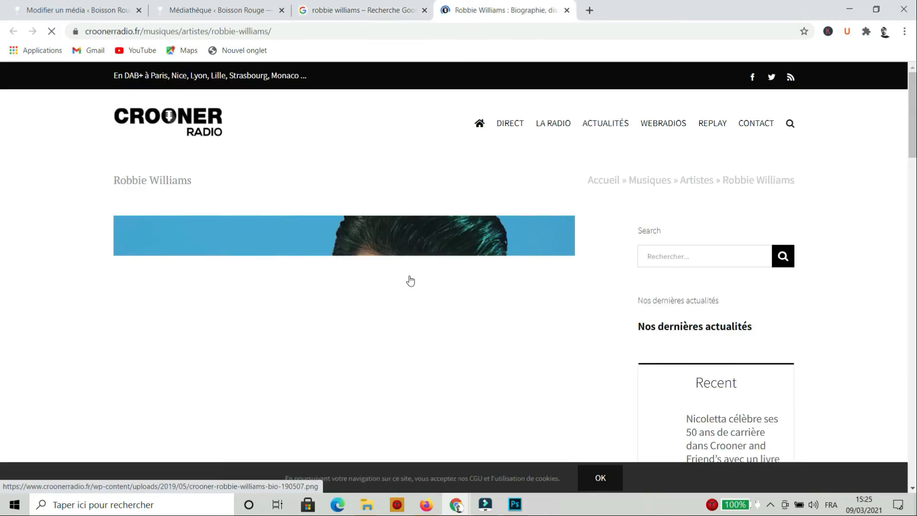
scroll(510, 210, "down", 1)
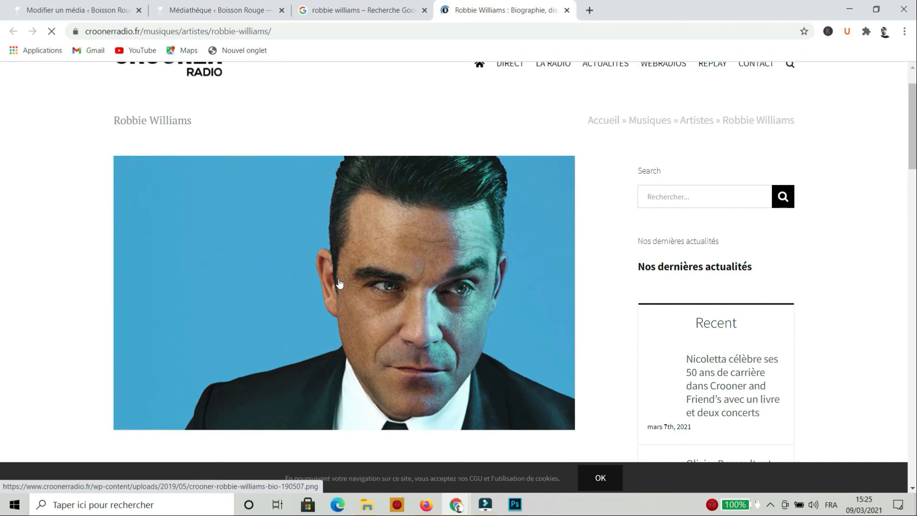
scroll(297, 229, "down", 2)
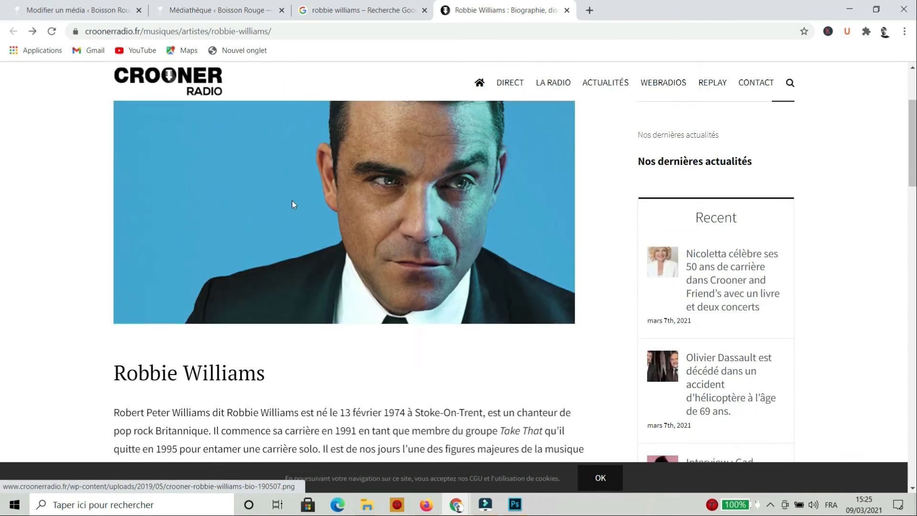
- Inspect the portrait's HTML code to read its image file name and alt attribute, and return to the image results
right_click(264, 194)
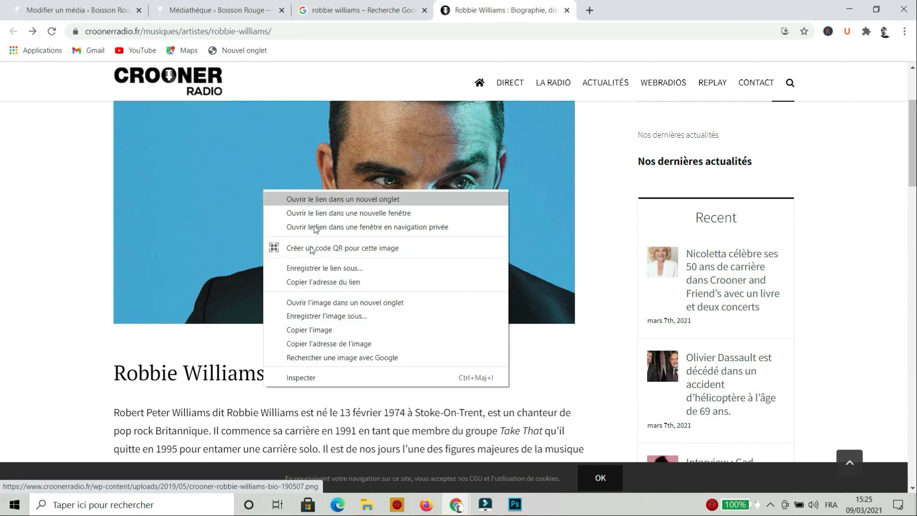
left_click(293, 372)
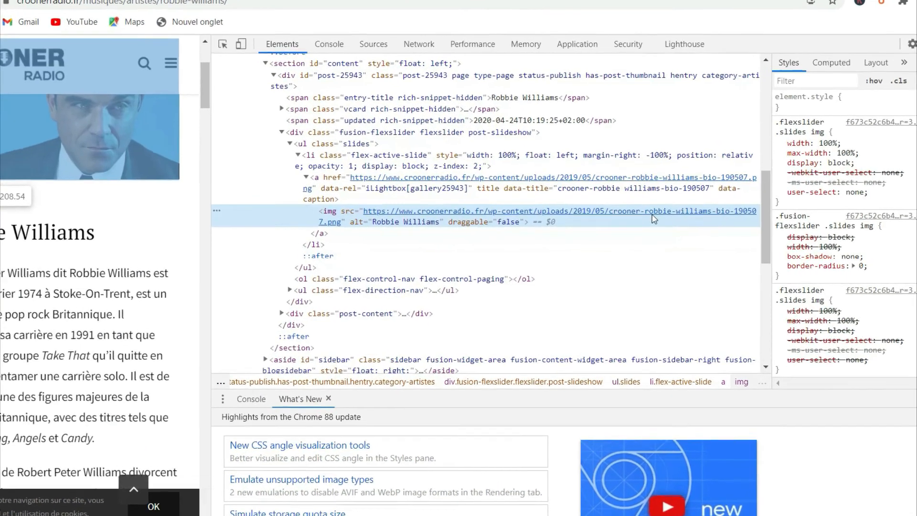
mouse_move(626, 218)
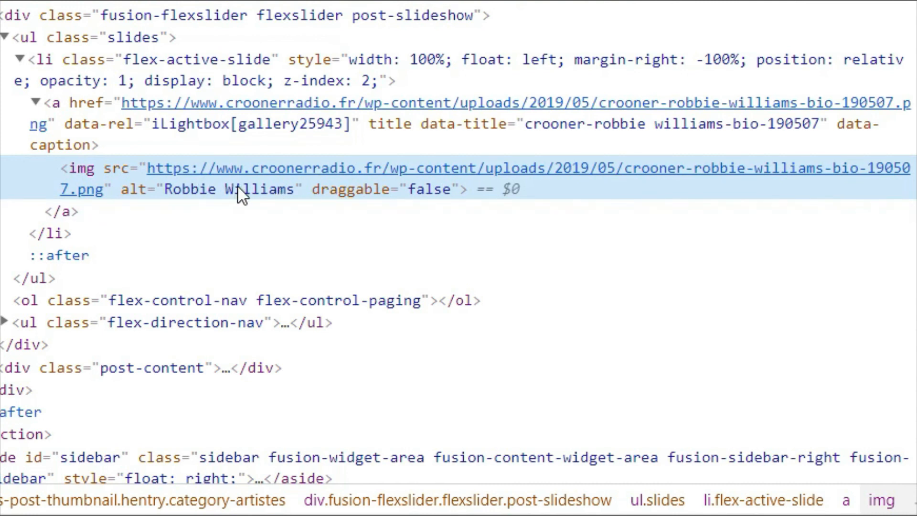
mouse_move(657, 168)
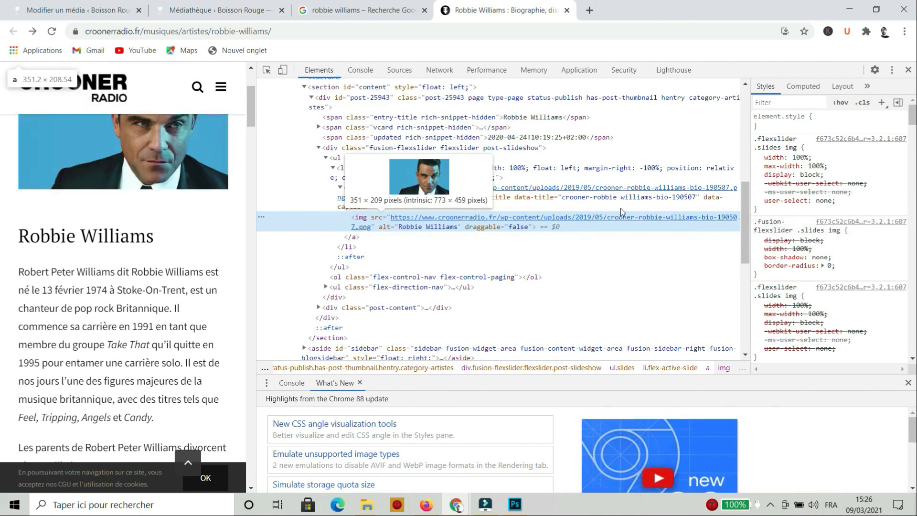
left_click(380, 10)
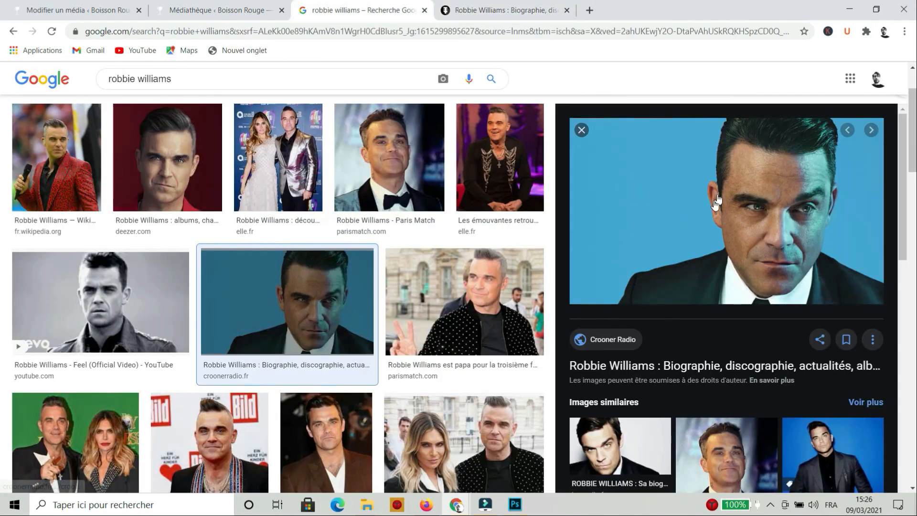